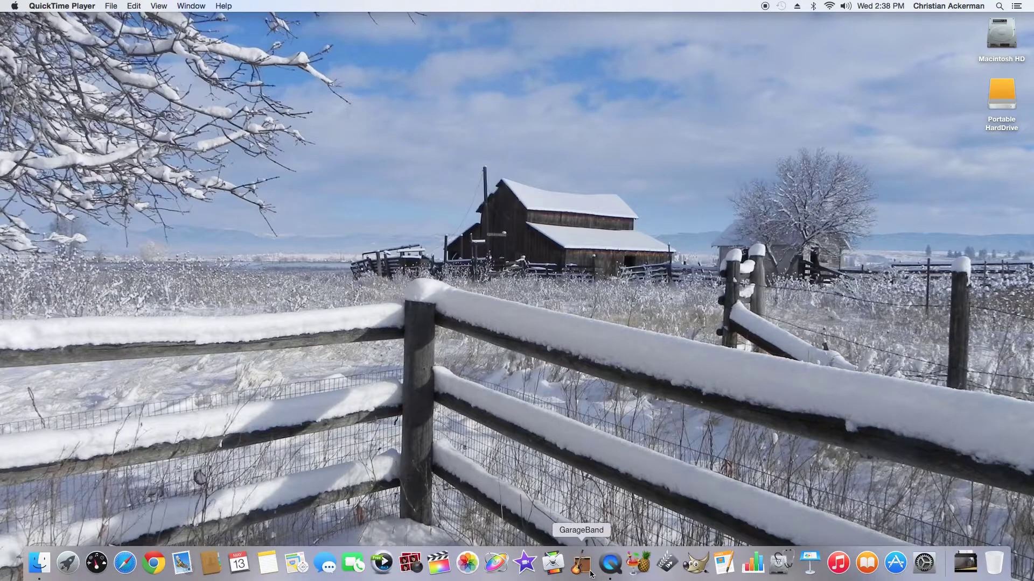
- Launch Final Cut Pro from the Dock and reposition the Open Library dialog over the splash screen
mouse_move(441, 571)
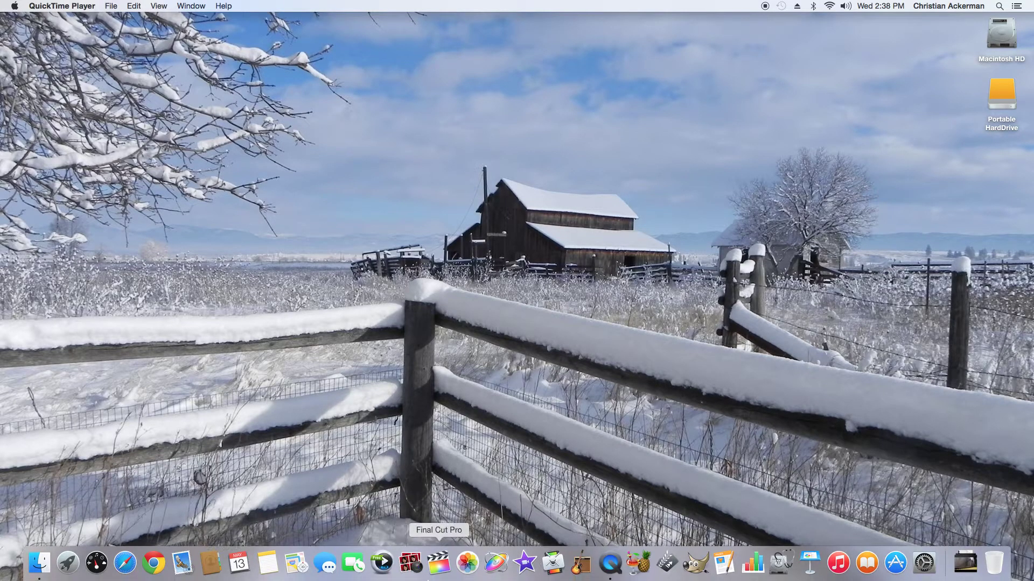
left_click(440, 563)
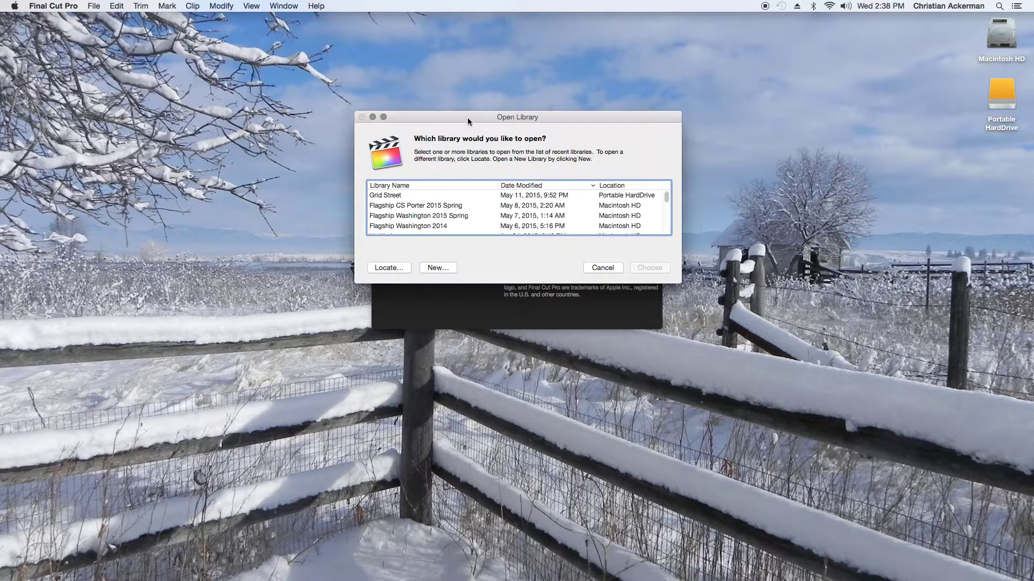
left_click_drag(463, 118, 801, 154)
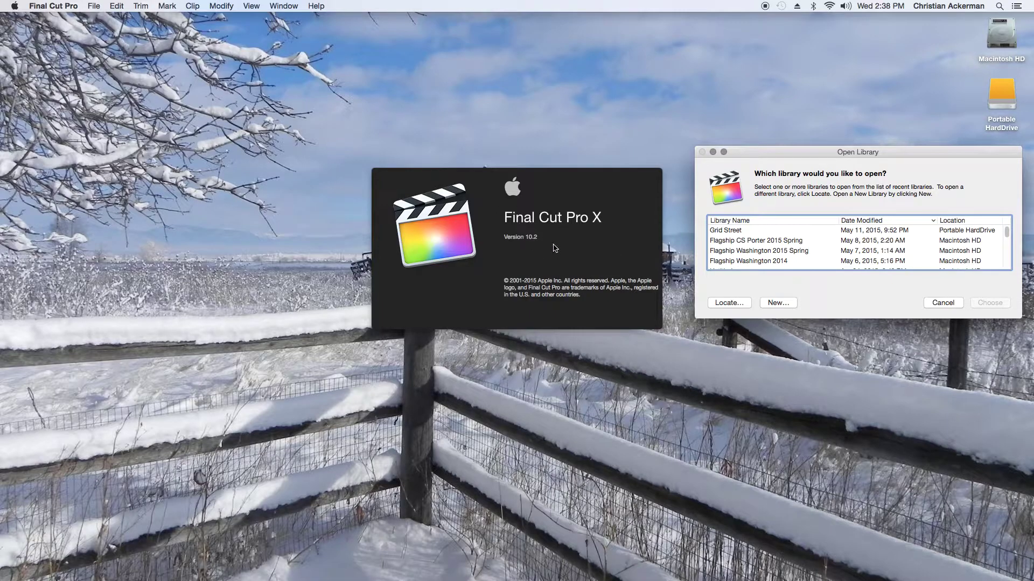
left_click_drag(824, 154, 785, 154)
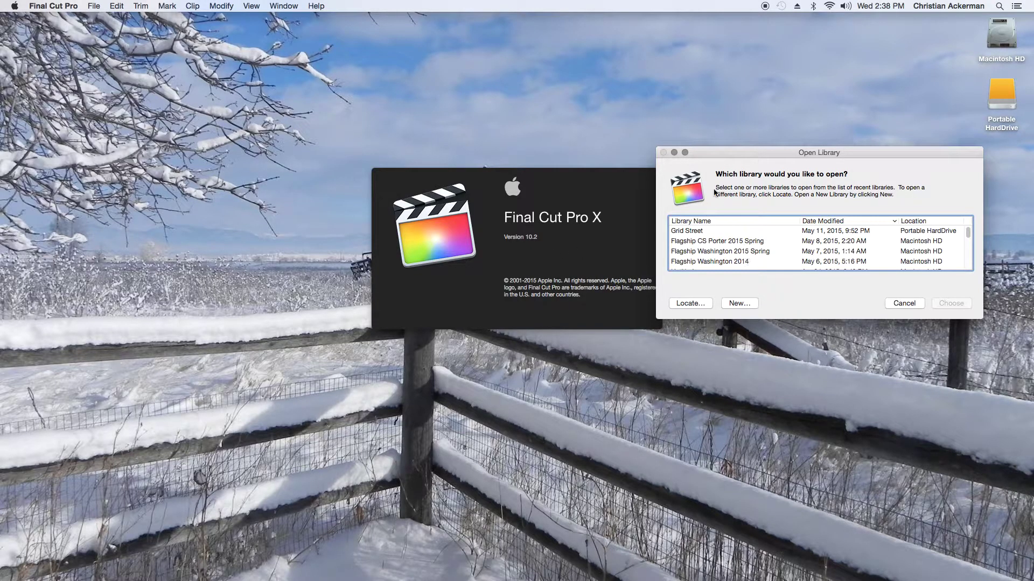
left_click_drag(747, 153, 644, 157)
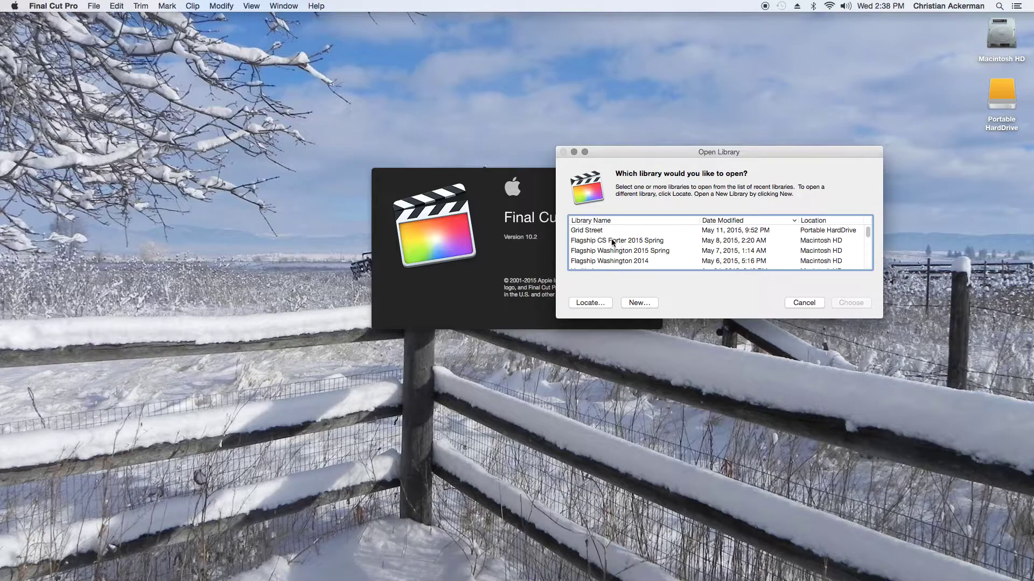
left_click_drag(652, 154, 457, 116)
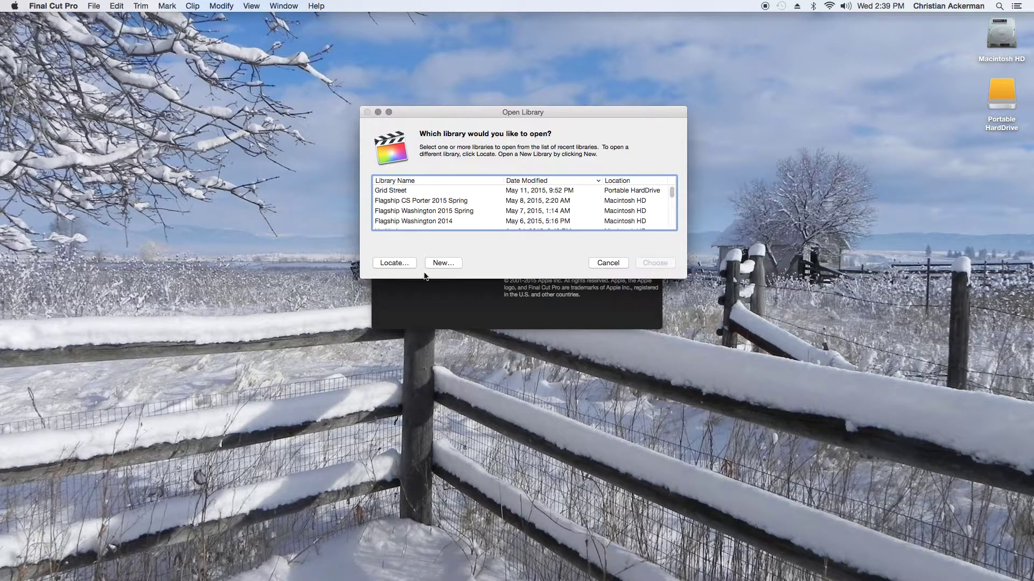
- Create a new library named 'FCPX How to' saved on the Portable HardDrive
left_click(438, 266)
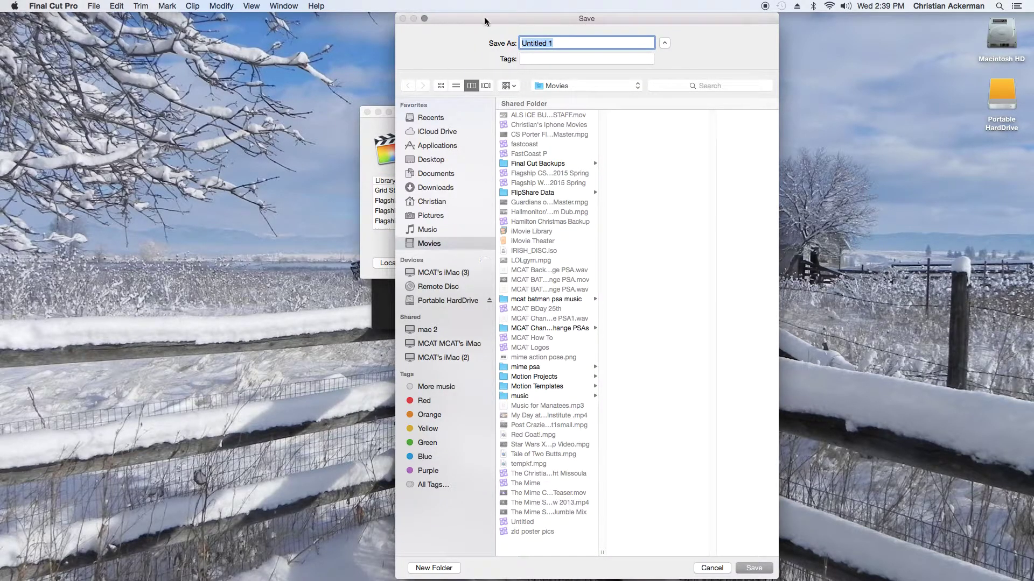
left_click_drag(482, 18, 450, 18)
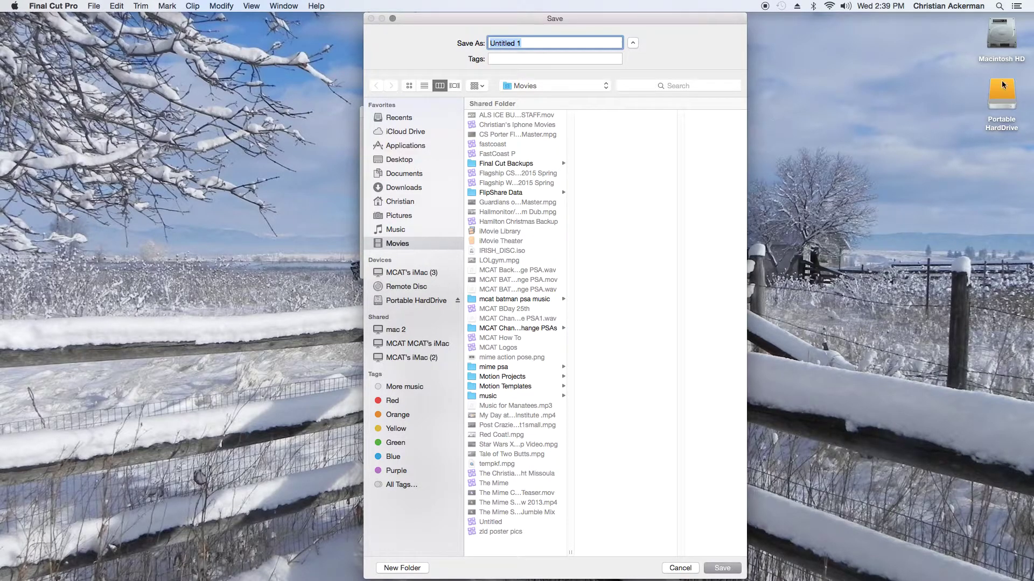
left_click_drag(1003, 91, 386, 292)
left_click(400, 300)
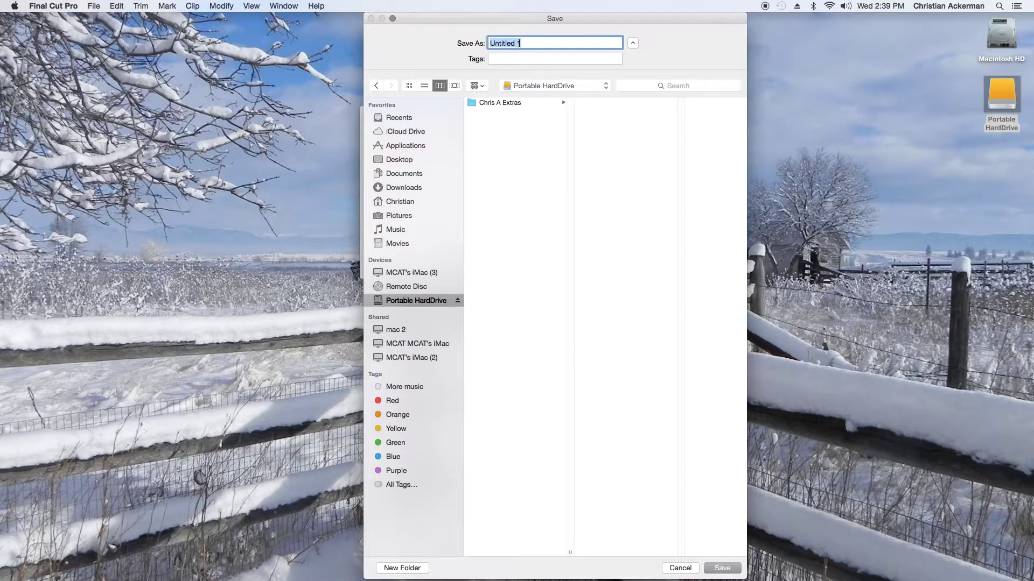
type("FCPX How to")
left_click(729, 572)
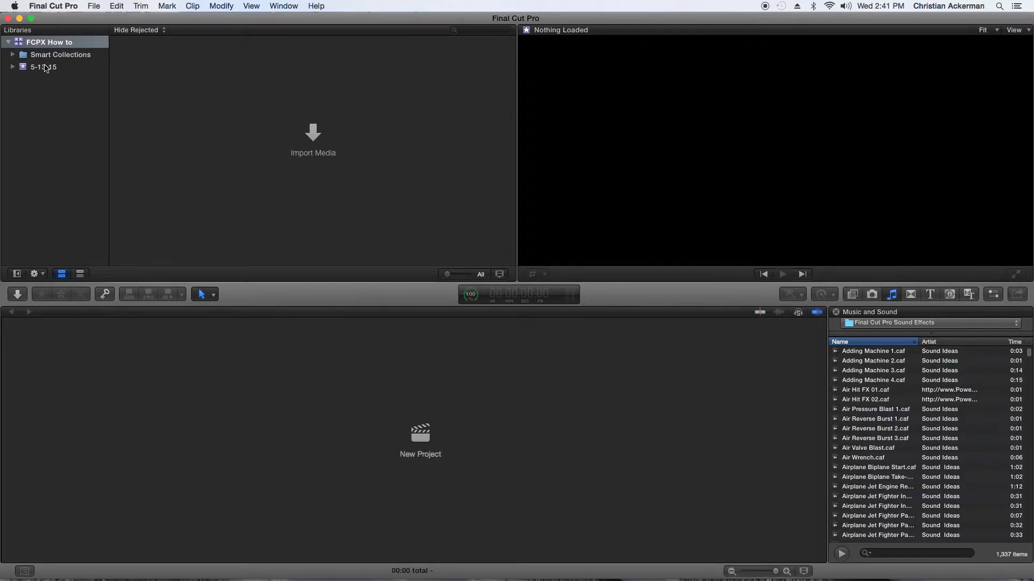
left_click(27, 56)
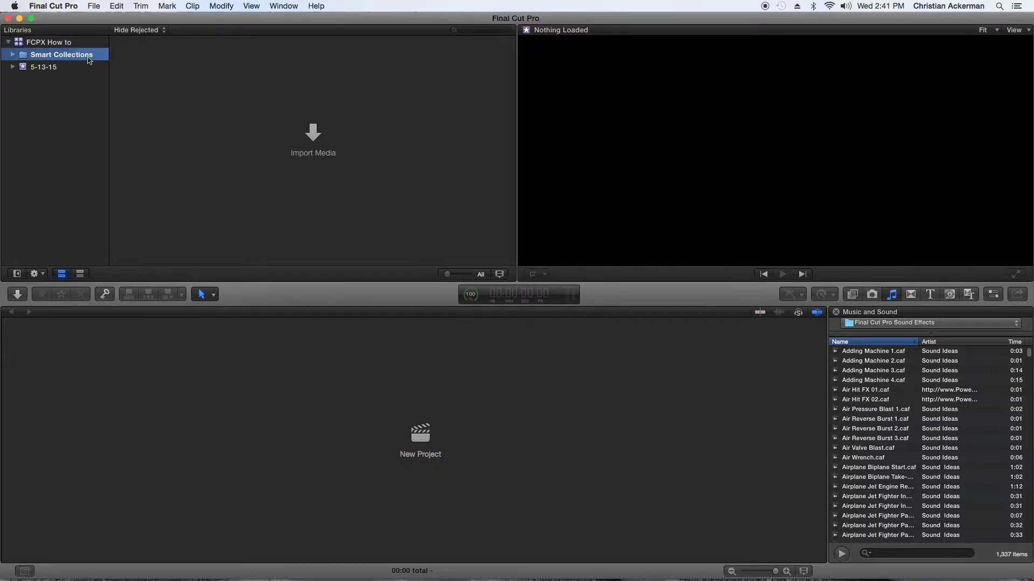
left_click(12, 55)
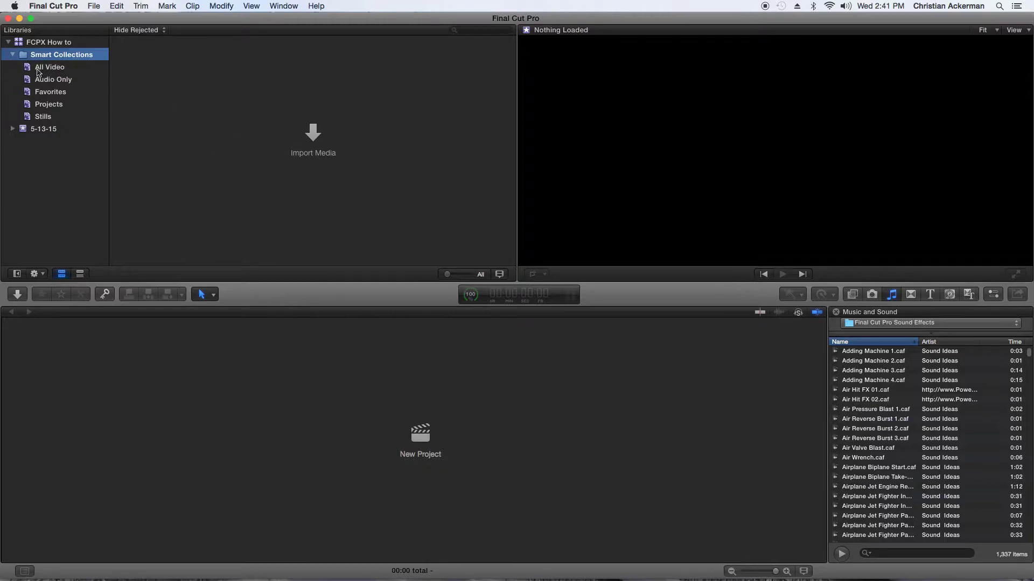
left_click(54, 70)
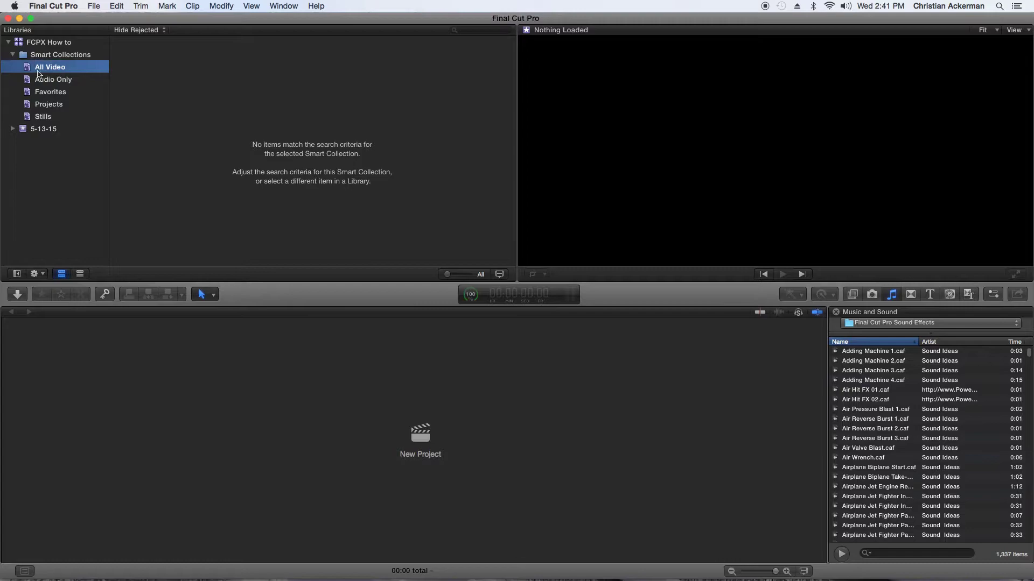
left_click(43, 86)
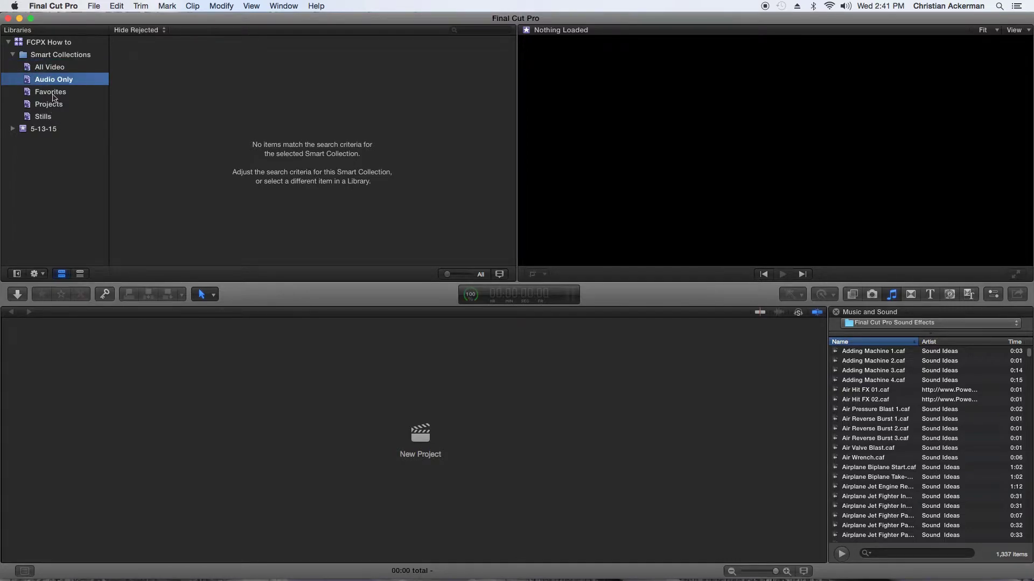
left_click(54, 95)
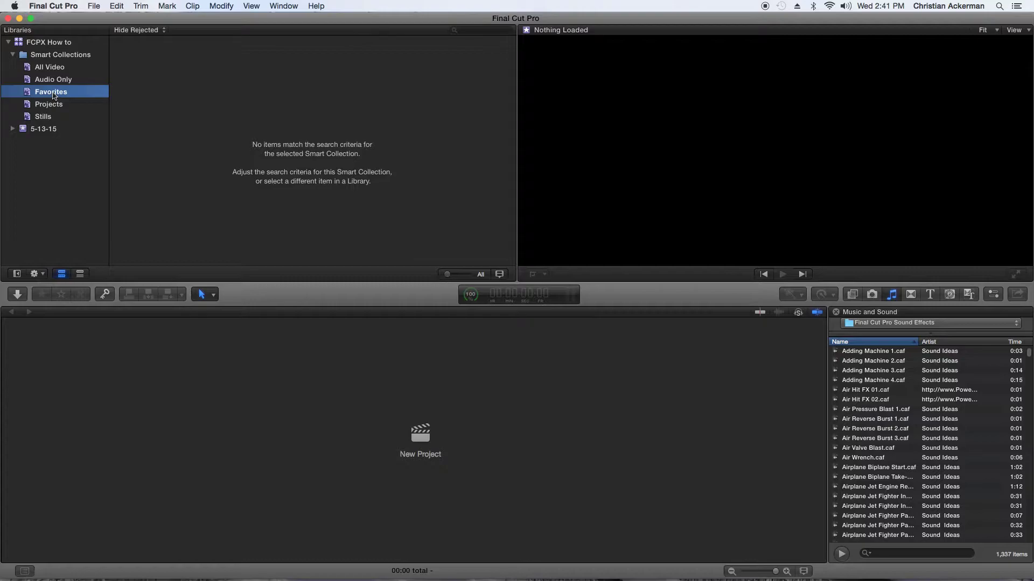
left_click(58, 106)
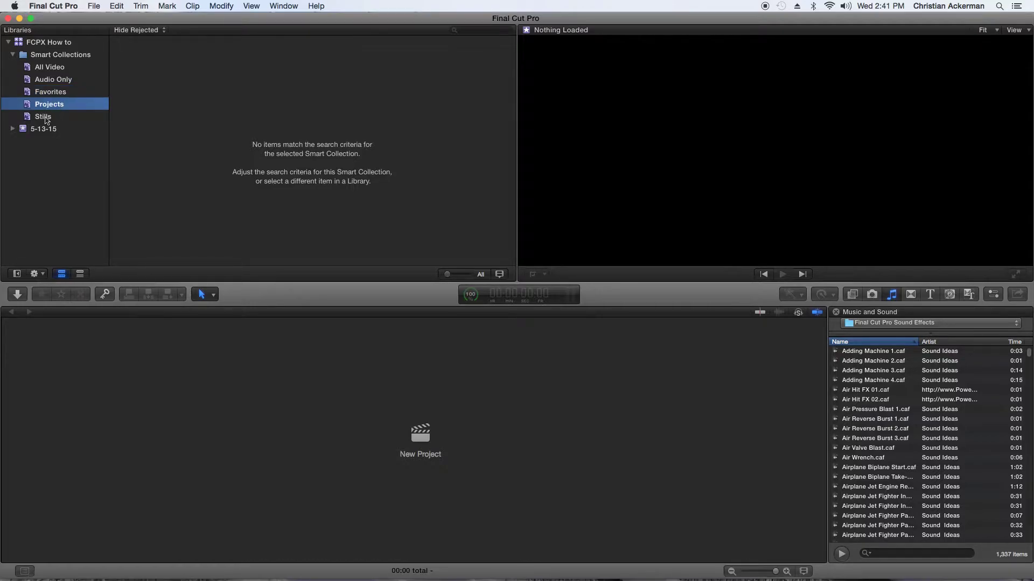
left_click(47, 119)
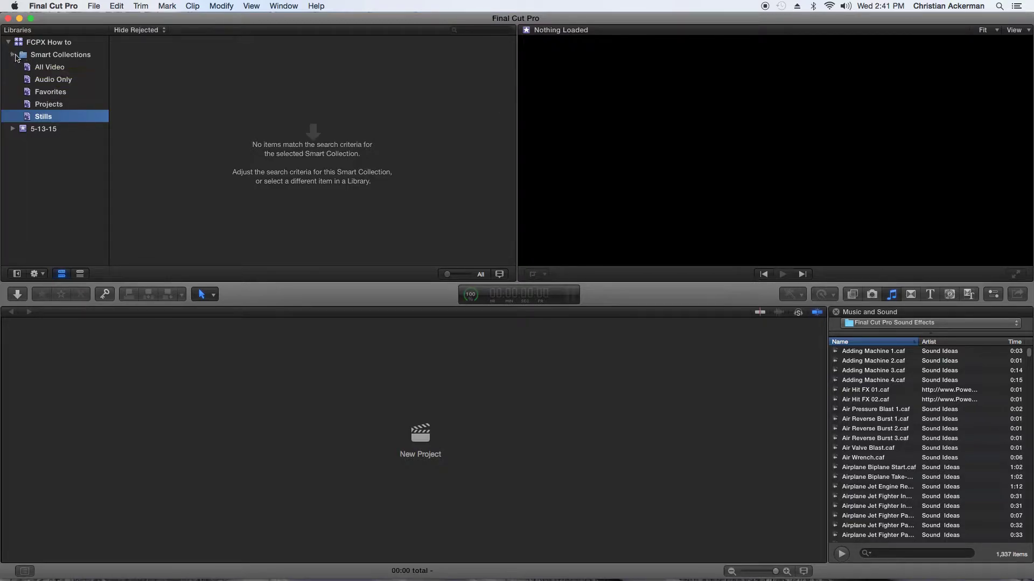
left_click(14, 54)
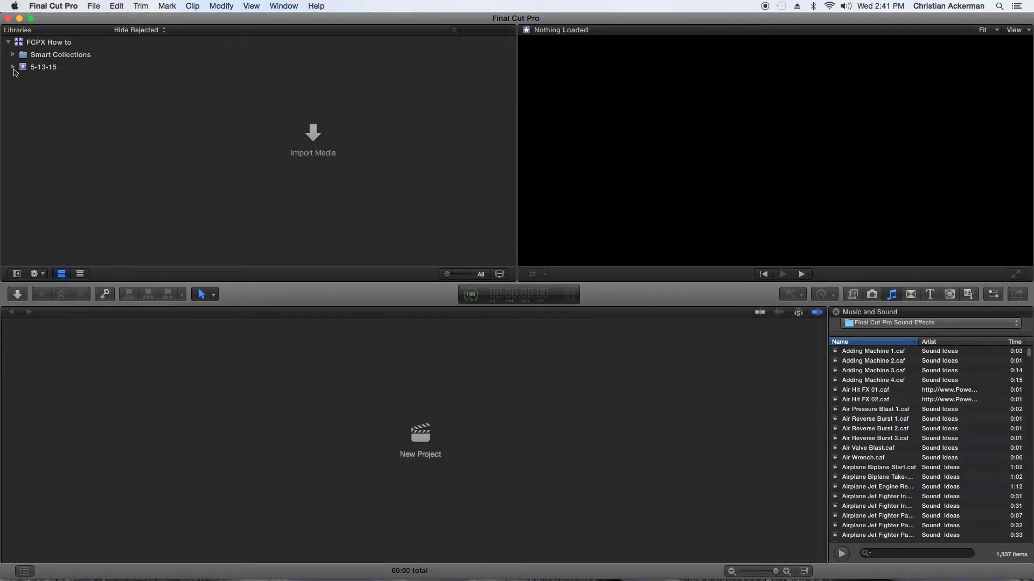
left_click(14, 68)
left_click(41, 69)
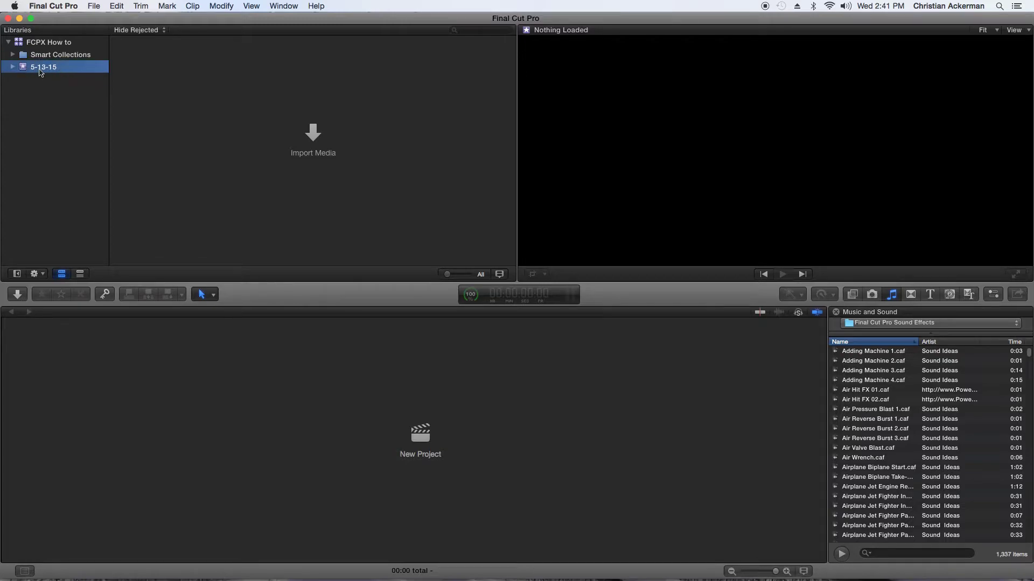
left_click(34, 42)
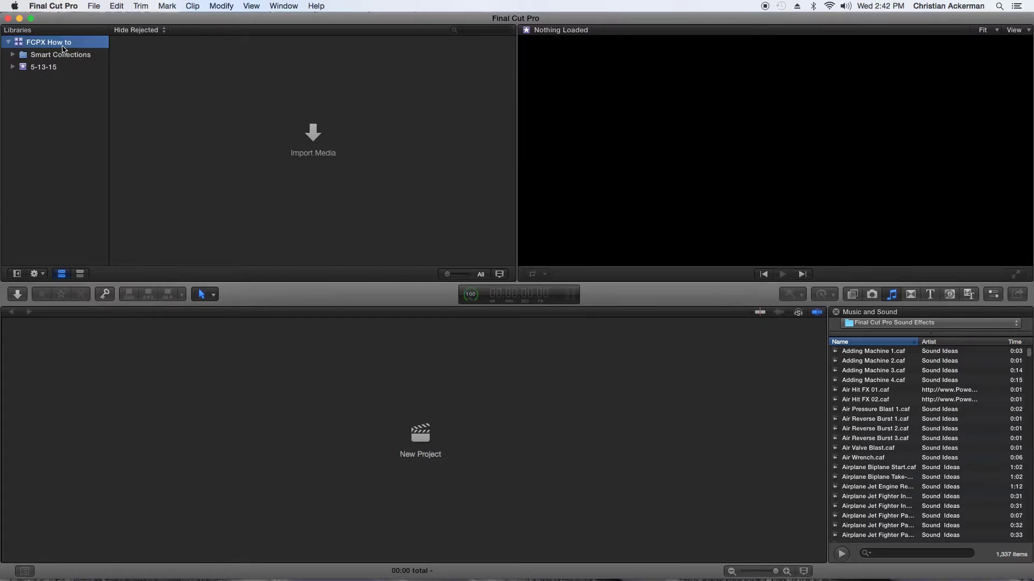
- Start a second new library via File > New > Library and name it 'Movie'
left_click(92, 7)
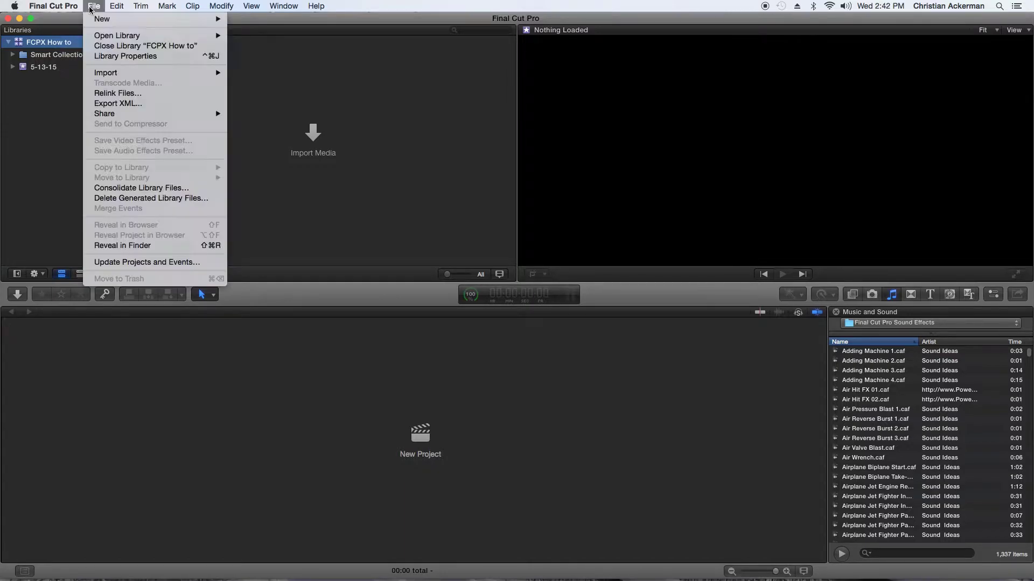
mouse_move(110, 21)
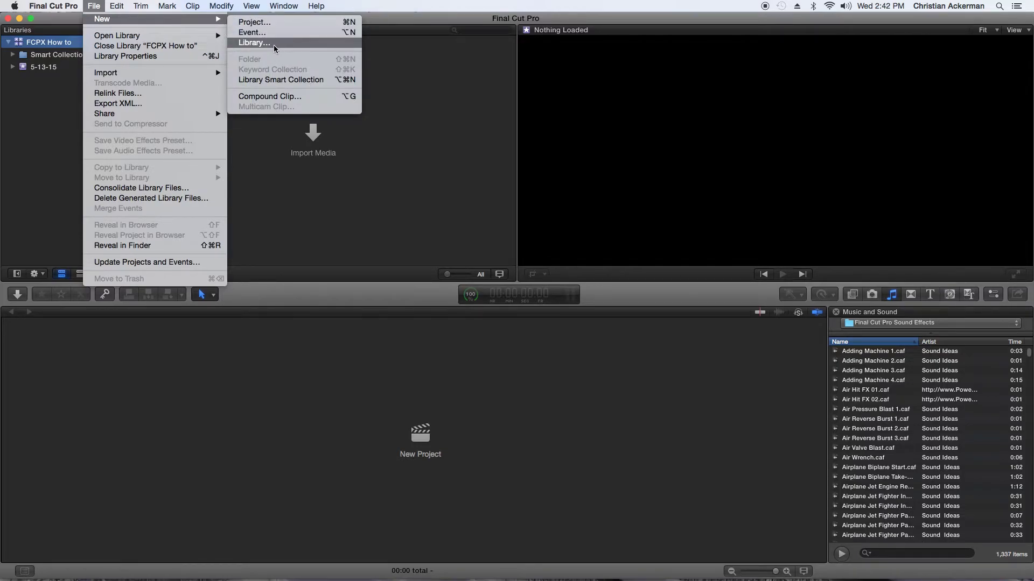
left_click(254, 44)
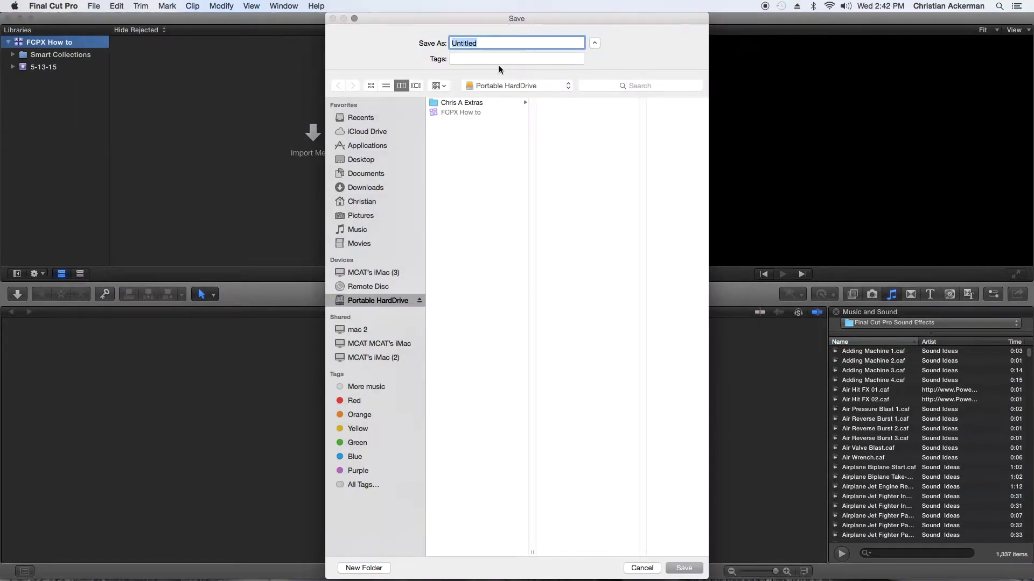
type("Movie")
- Save the Movie library, then select the FCPX How to library
left_click(683, 569)
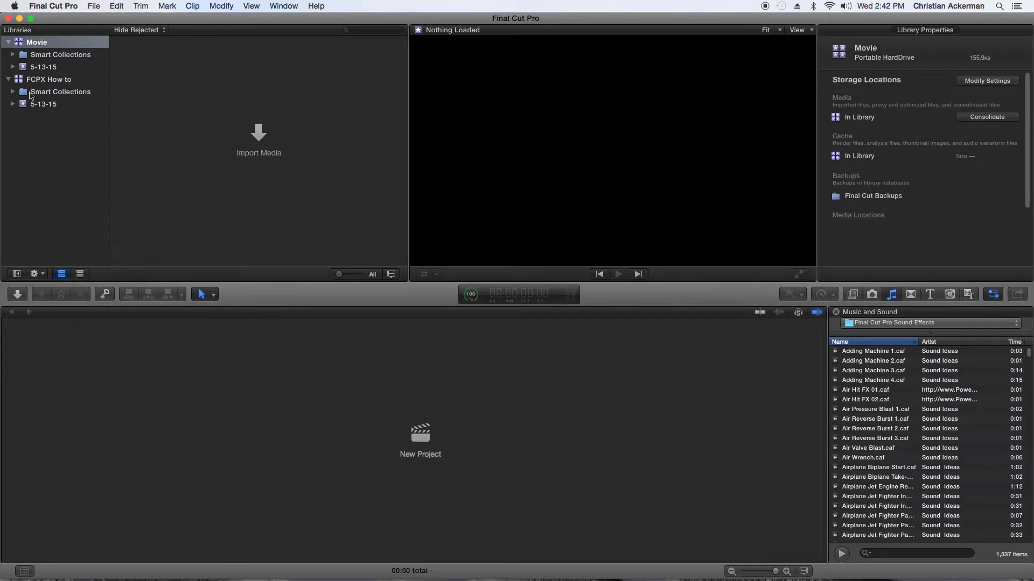
left_click(28, 83)
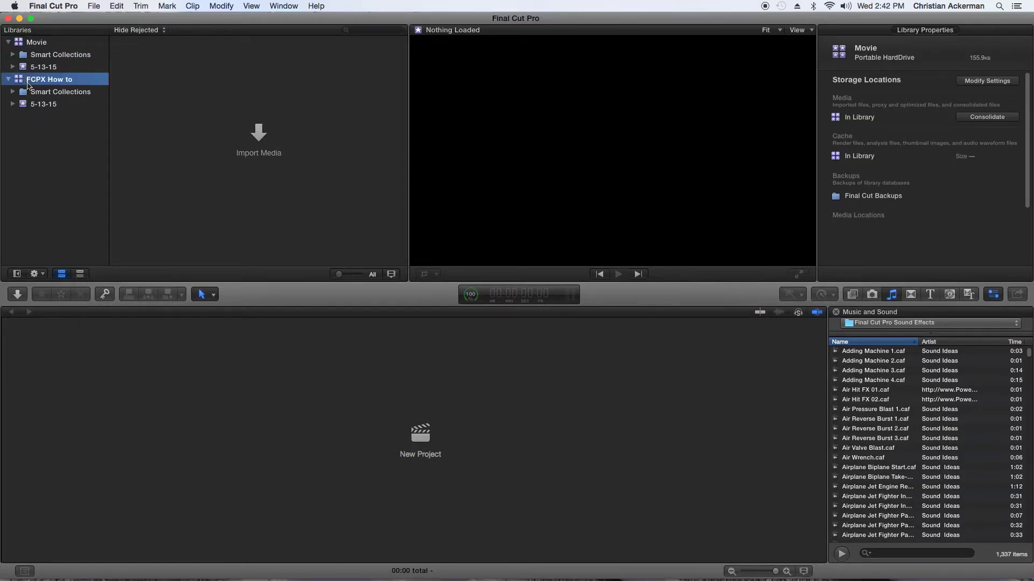
left_click(249, 141)
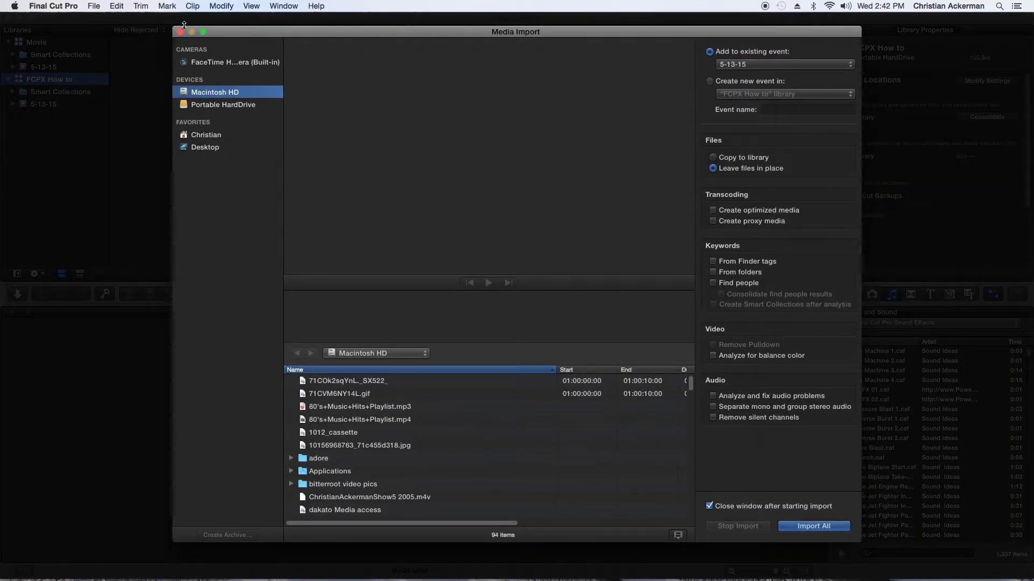
left_click(180, 32)
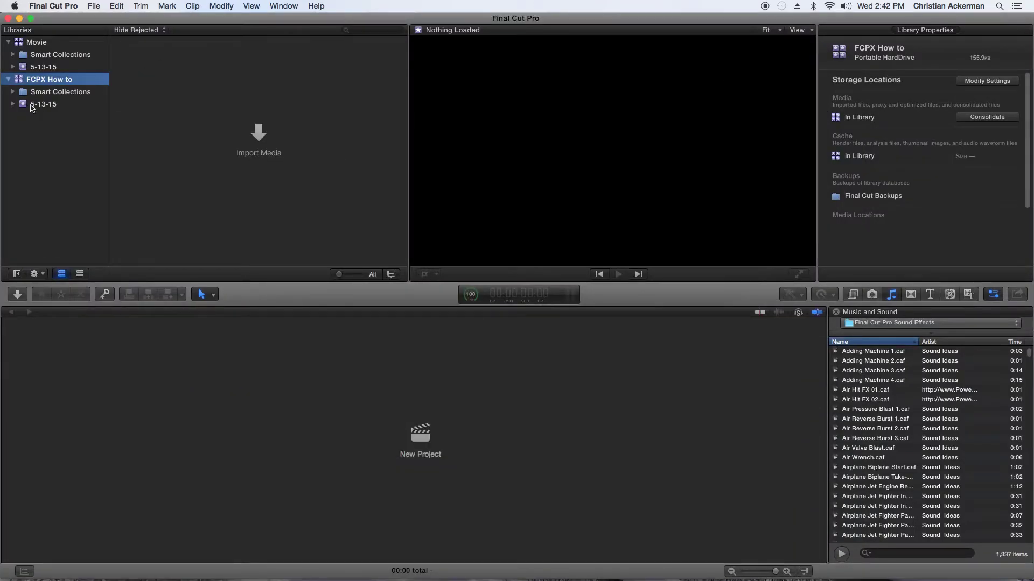
- Import the camcorder image 71CVM6NY14L.gif into FCPX How to's 5-13-15 event
left_click(37, 105)
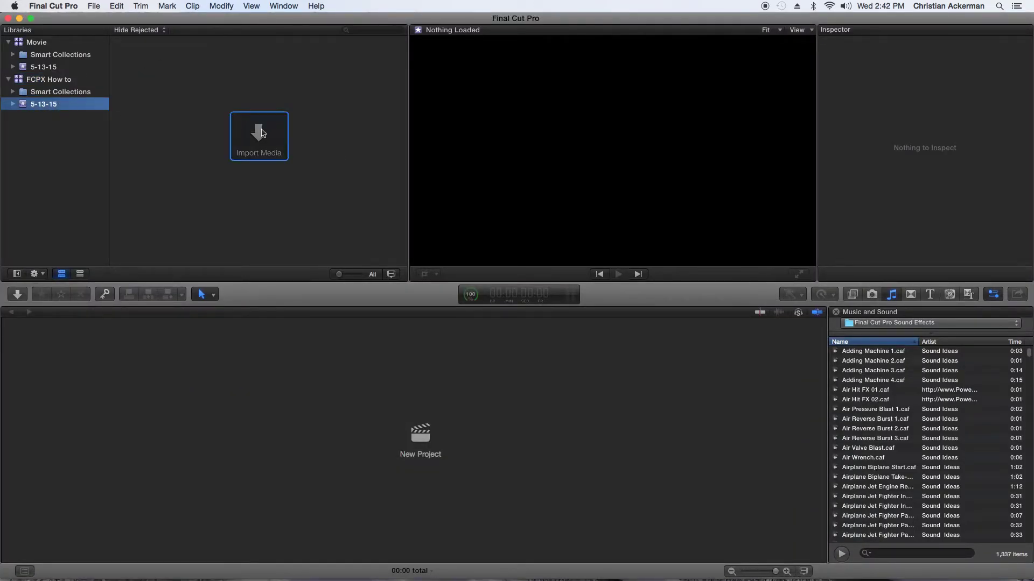
left_click(261, 134)
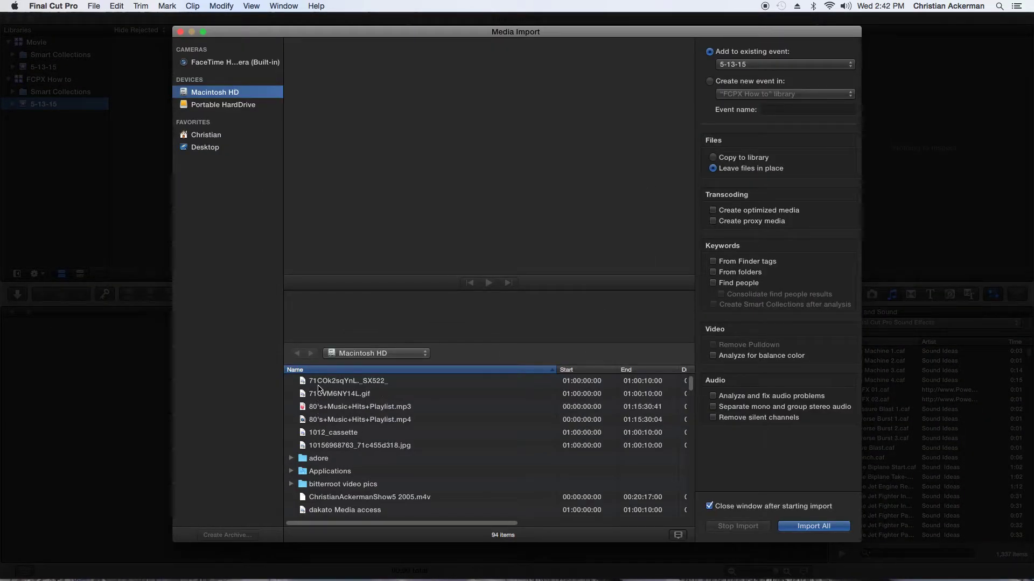
left_click(321, 386)
left_click(323, 396)
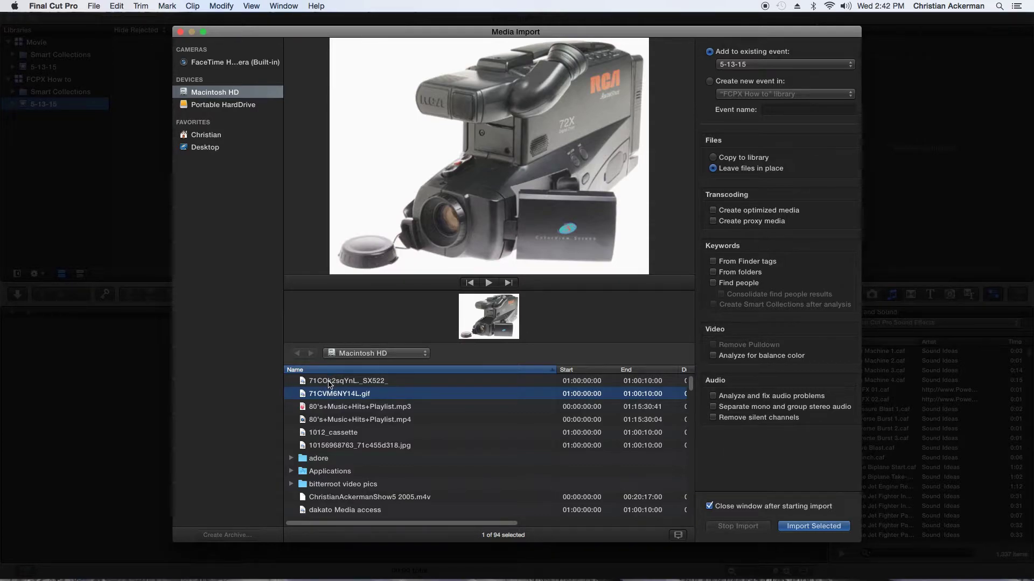
left_click(328, 382)
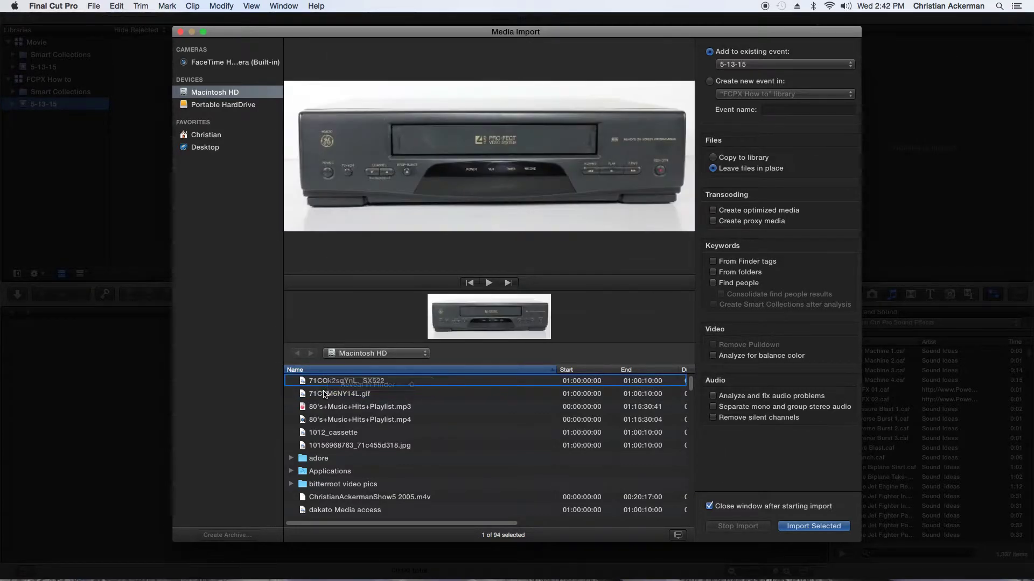
left_click(328, 393)
left_click(803, 527)
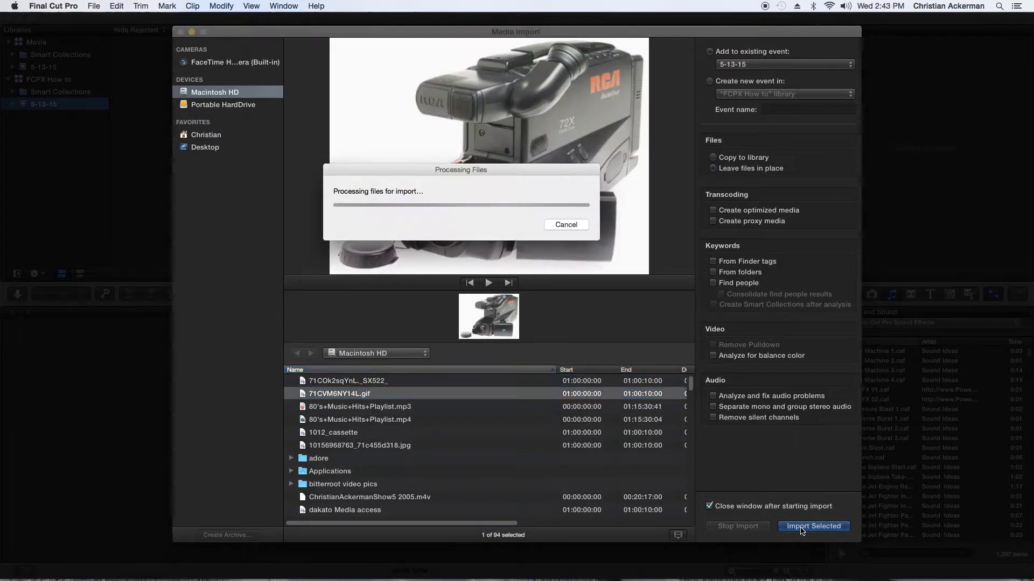
left_click(146, 96)
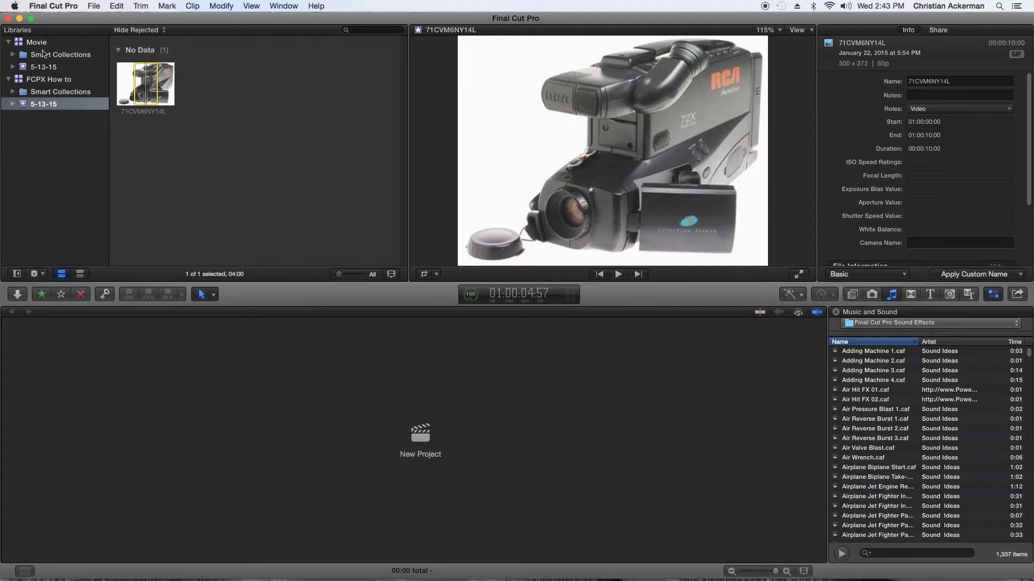
- Import the VCR image 71COk2sqYnL._SX522_ into the Movie library's 5-13-15 event
left_click(42, 44)
left_click(51, 67)
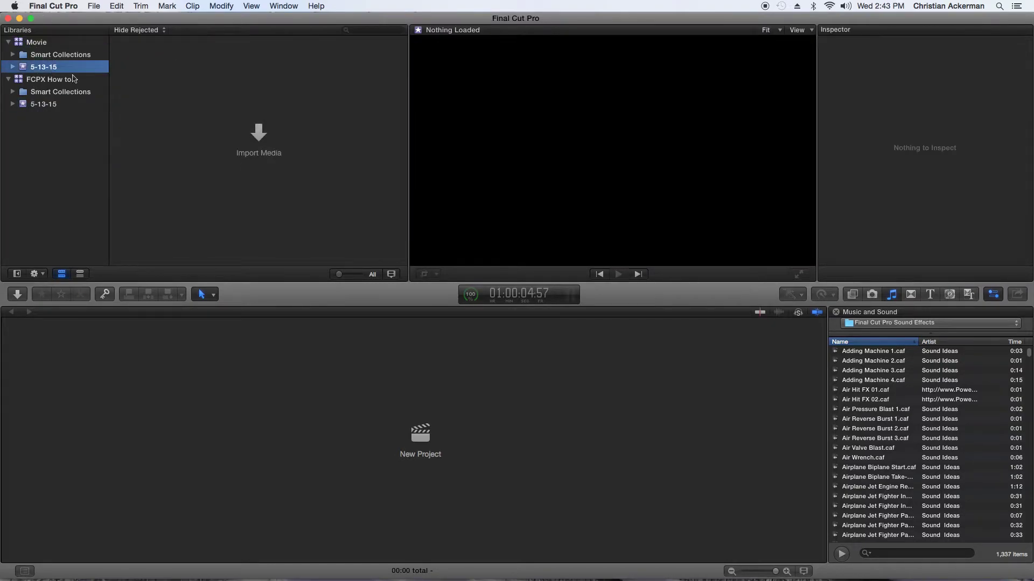
left_click(261, 141)
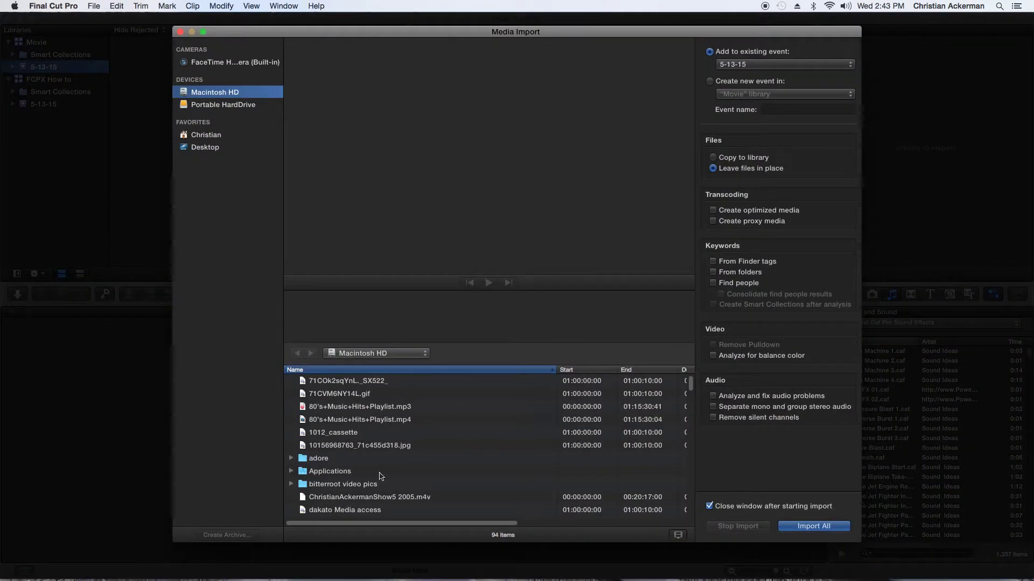
left_click(345, 395)
key("Up")
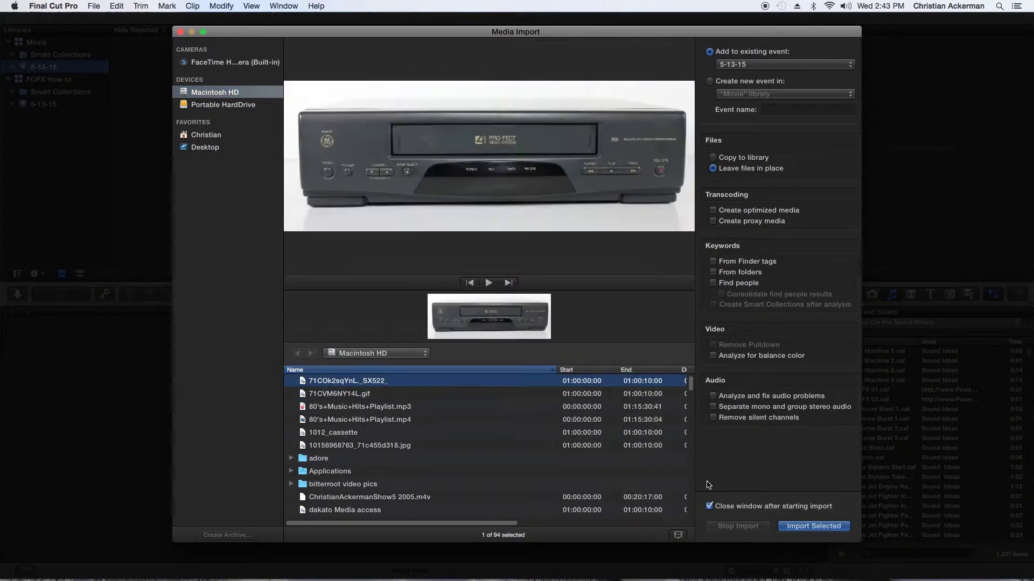
left_click(832, 525)
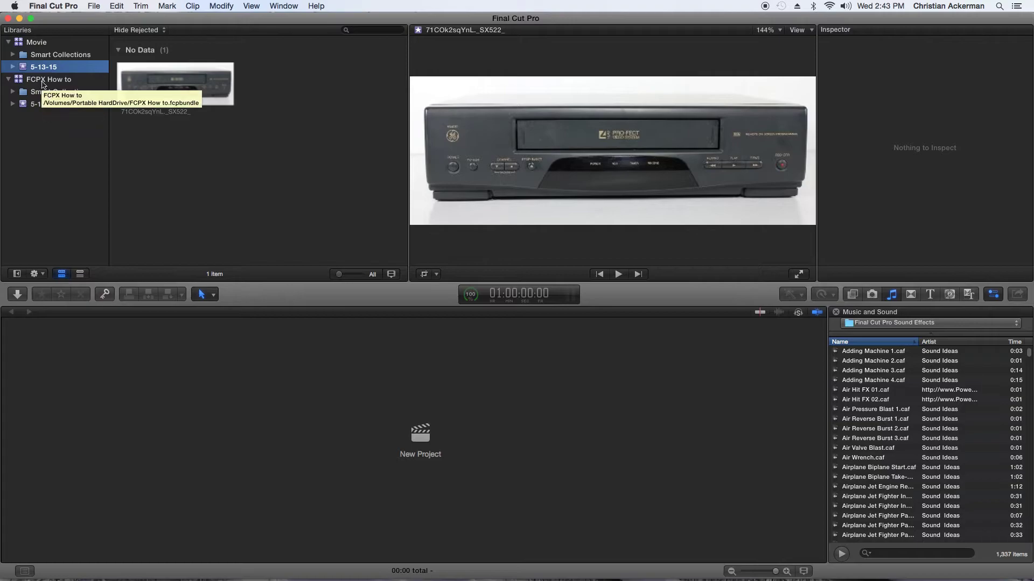
- Close the Movie library from its context menu in the Libraries sidebar
left_click(35, 44)
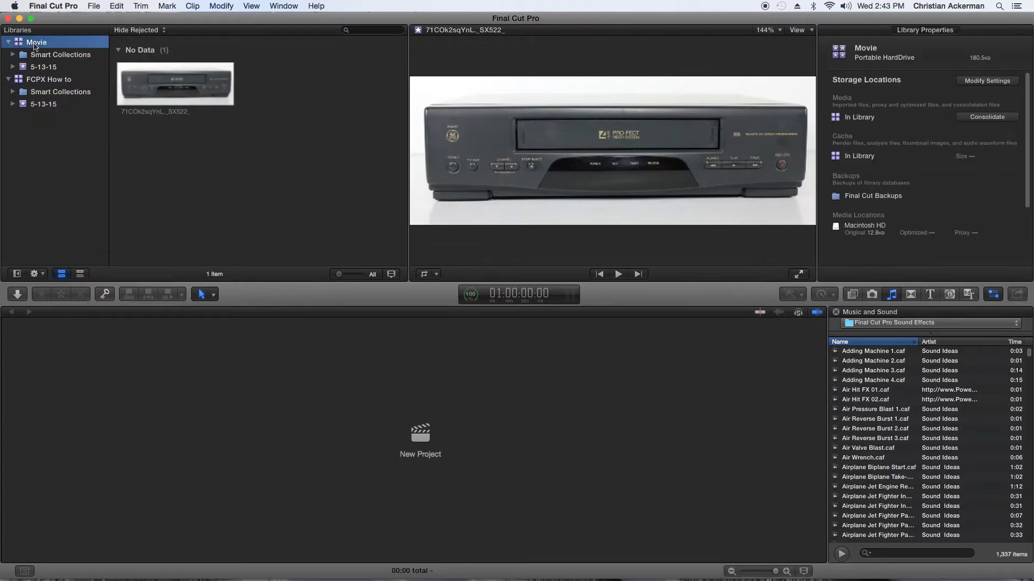
right_click(22, 45)
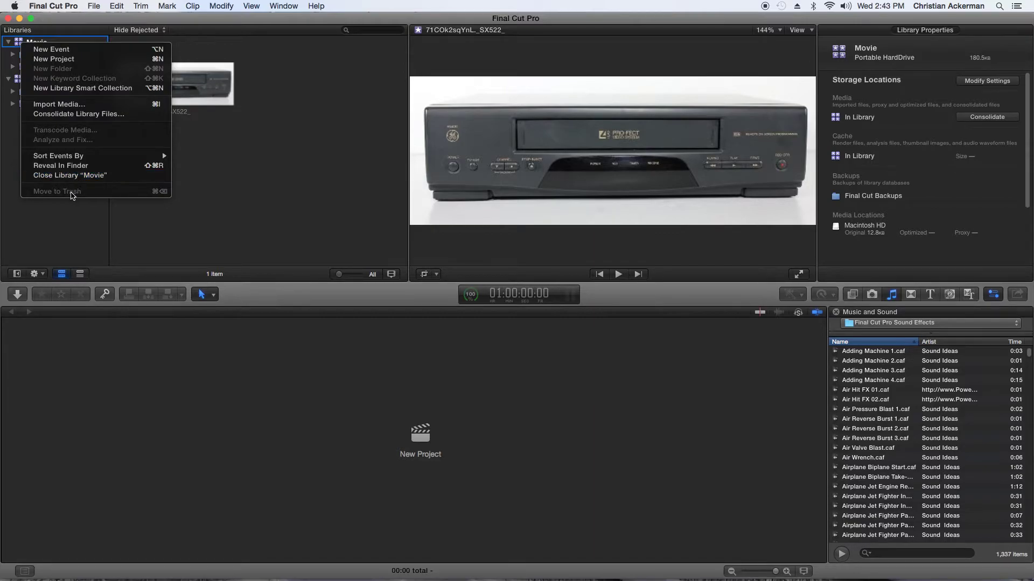
left_click(74, 180)
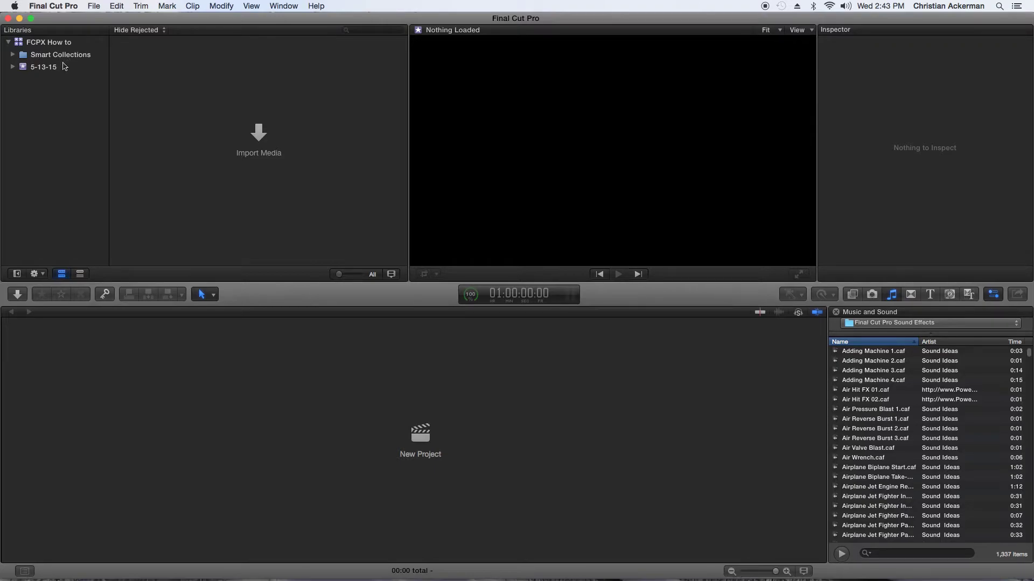
- Import 80's+Music+Hits+Playlist.mp4 into FCPX How to's 5-13-15 event
left_click(234, 137)
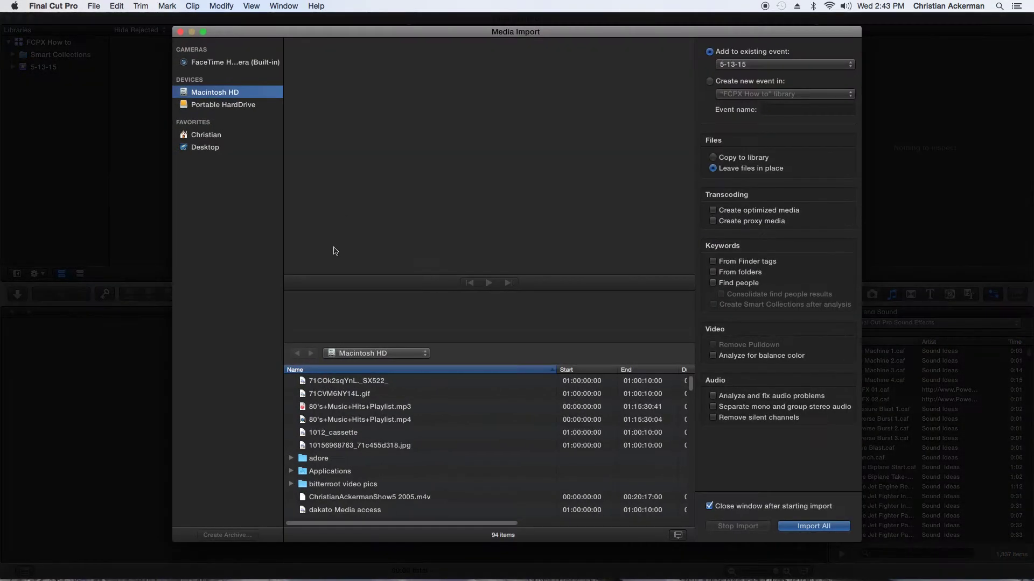
left_click(329, 420)
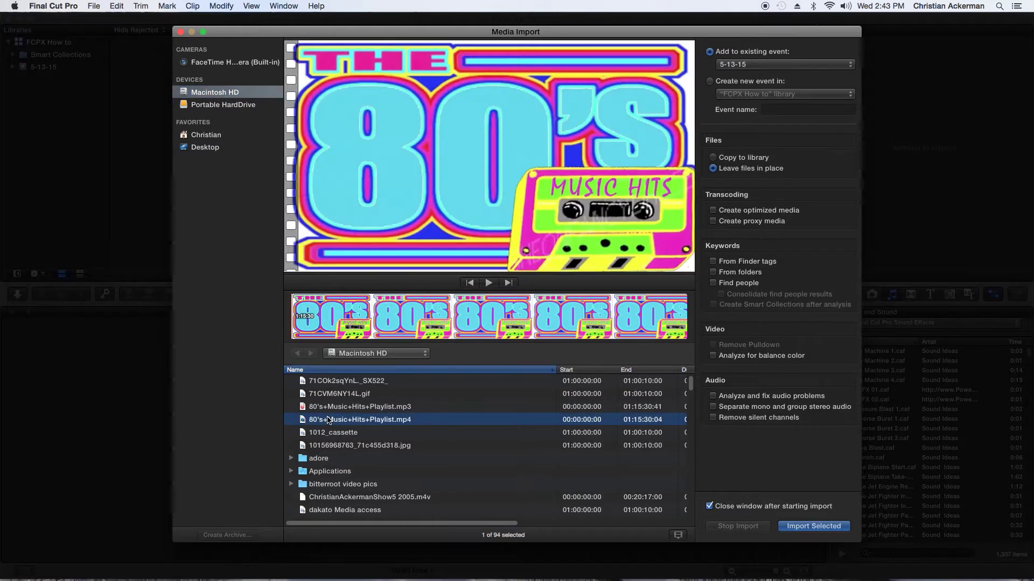
left_click(813, 527)
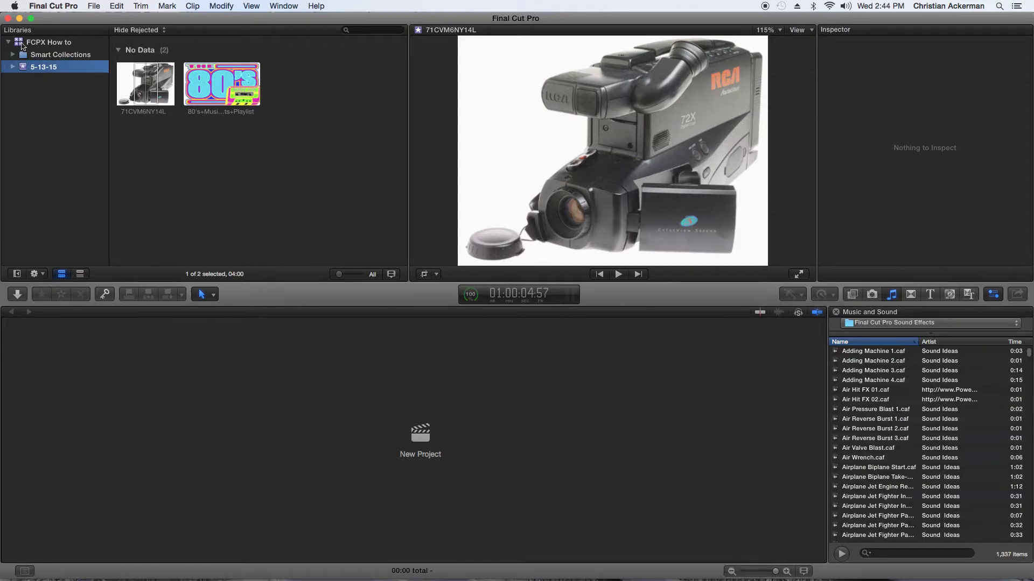
- Consolidate the FCPX How to library files with proxy but not optimized media, checking background tasks
left_click(21, 45)
right_click(21, 44)
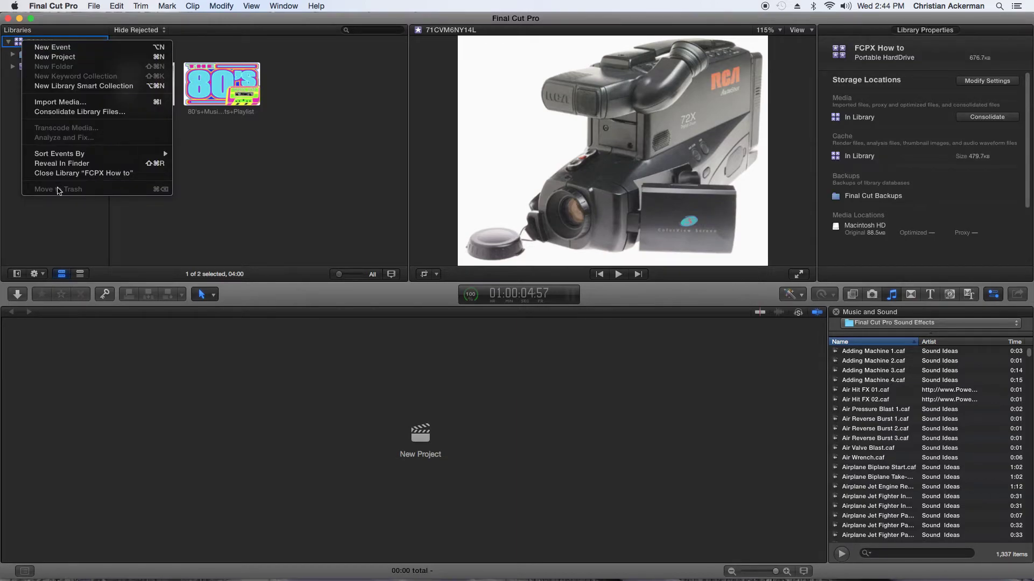
left_click(63, 112)
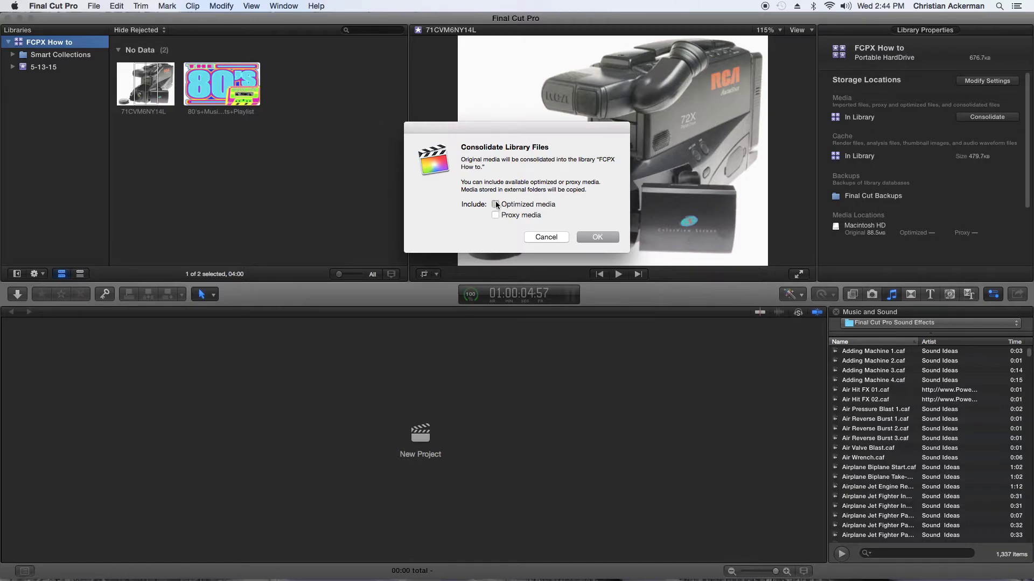
left_click(496, 216)
left_click(496, 206)
left_click(593, 236)
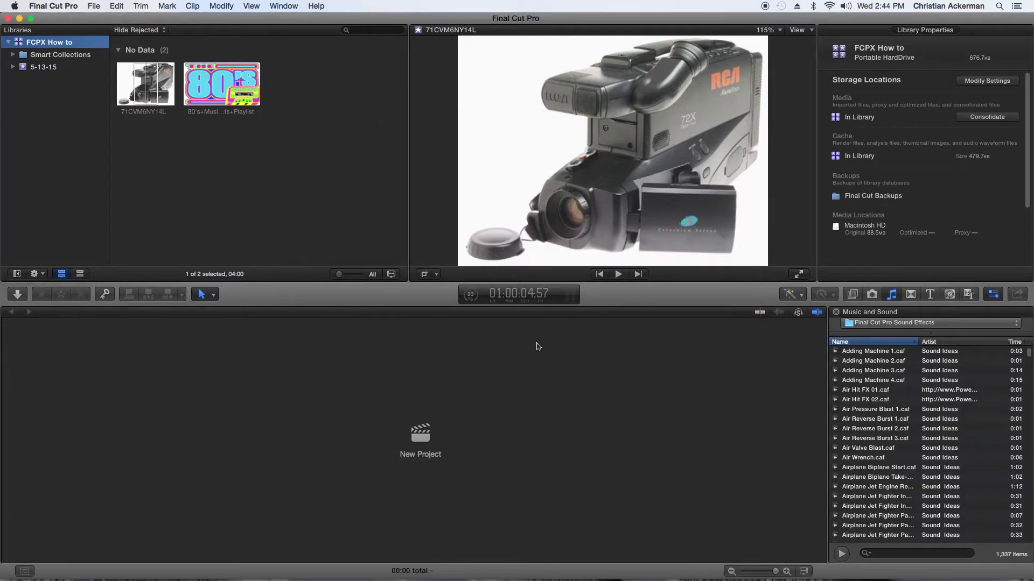
left_click(471, 299)
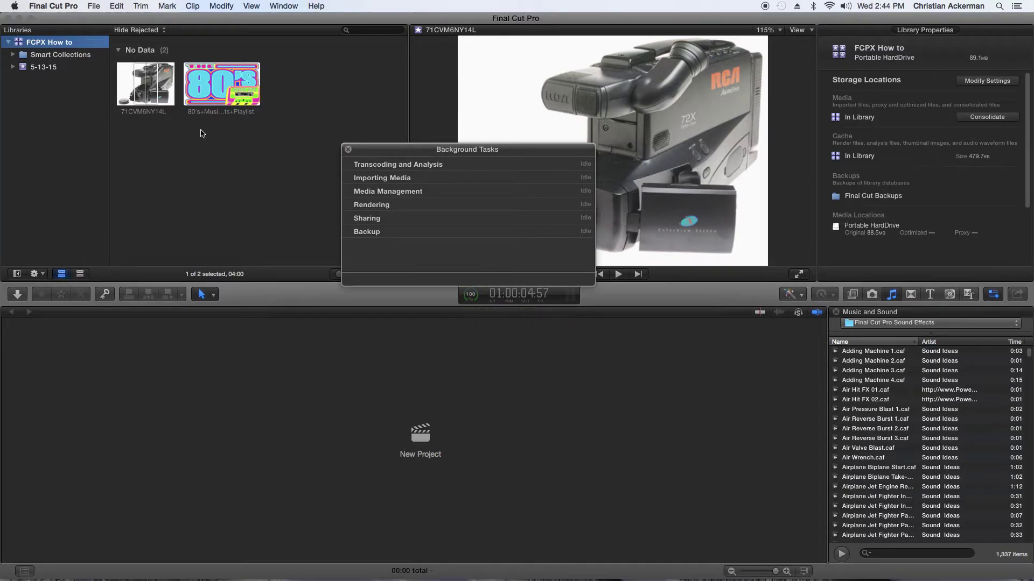
left_click(349, 150)
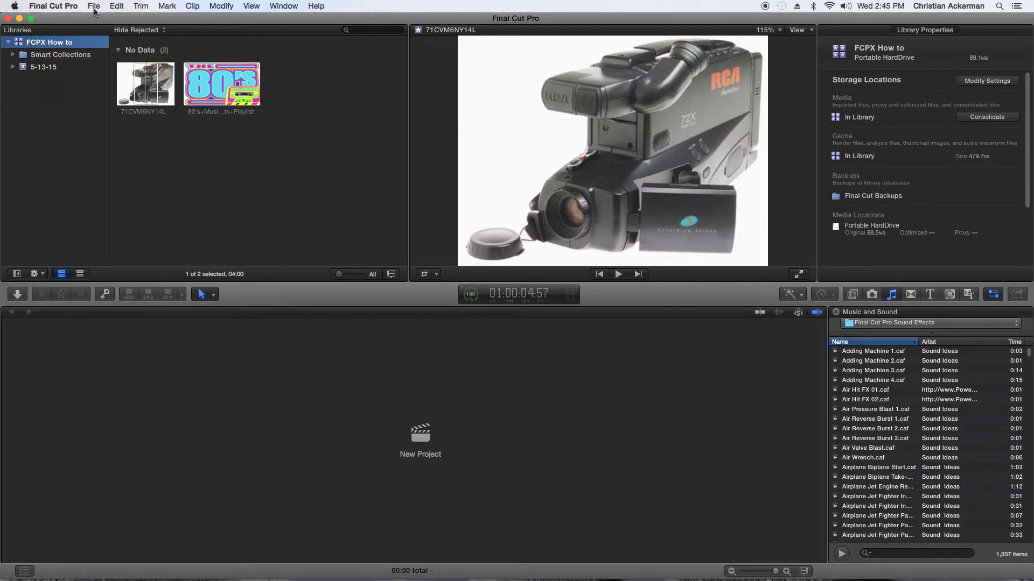
- Create a library named 'new library' on the Portable HardDrive and select its 5-13-15 event
left_click(94, 6)
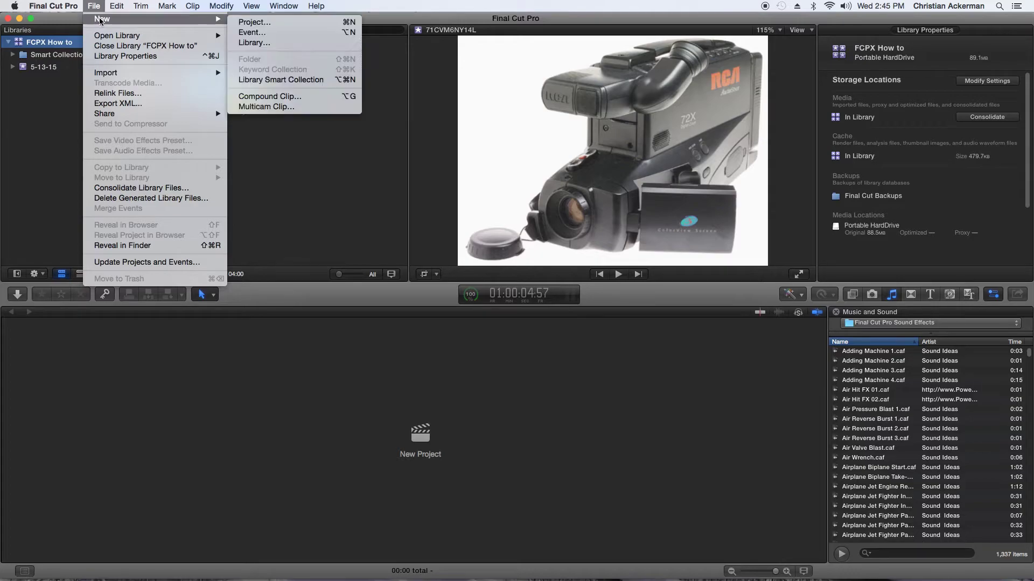
mouse_move(211, 23)
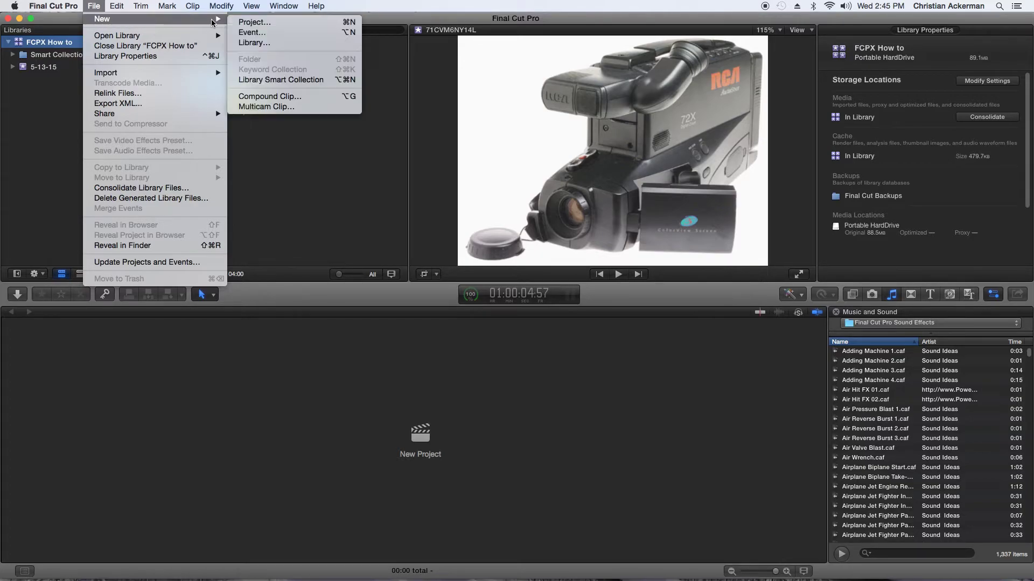
left_click(249, 43)
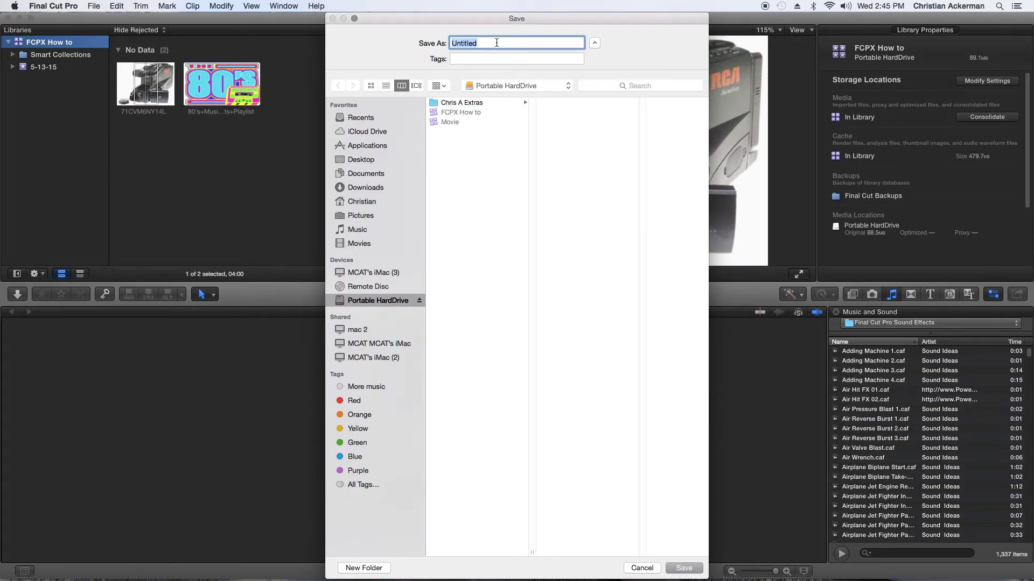
type("new library")
left_click(684, 568)
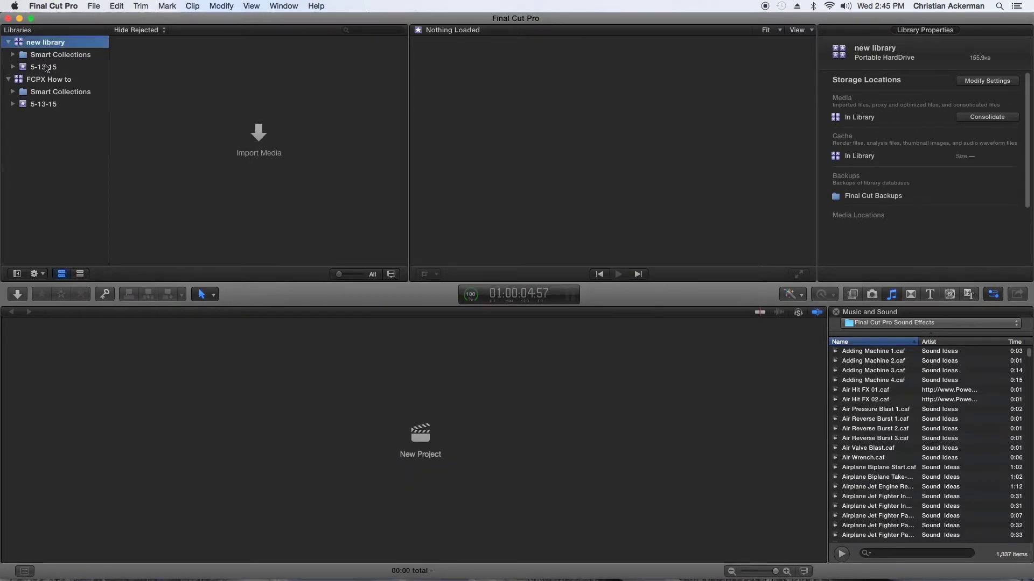
left_click(46, 66)
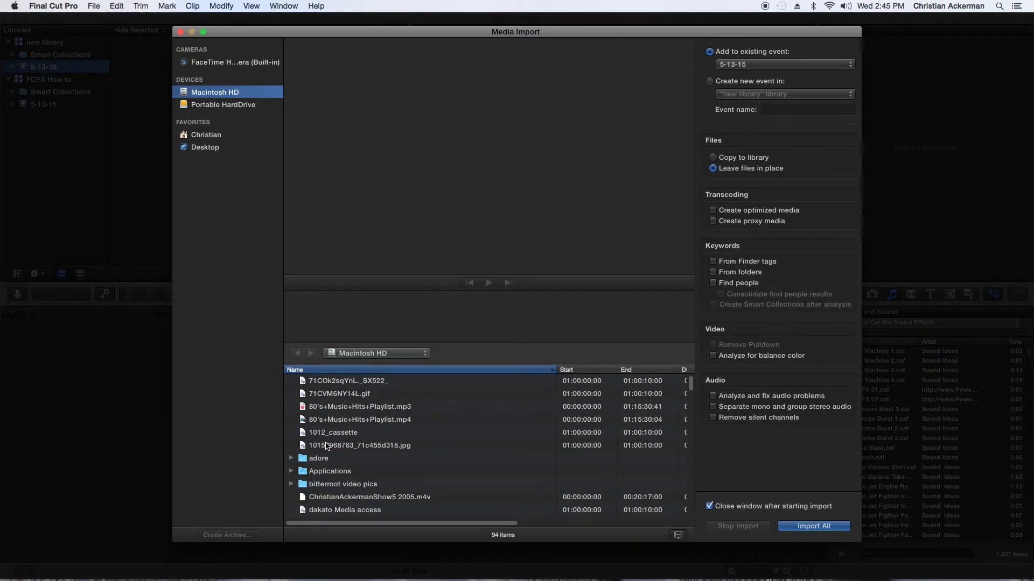
- Import 71CVM6NY14L.gif into the event and select 'new library' to view its properties
left_click(321, 395)
left_click(815, 526)
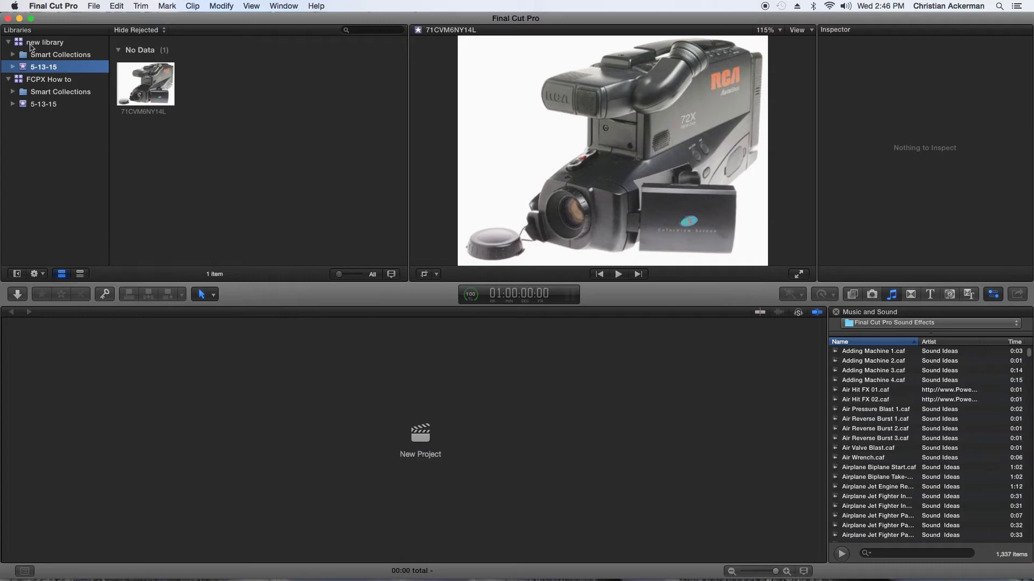
left_click(23, 45)
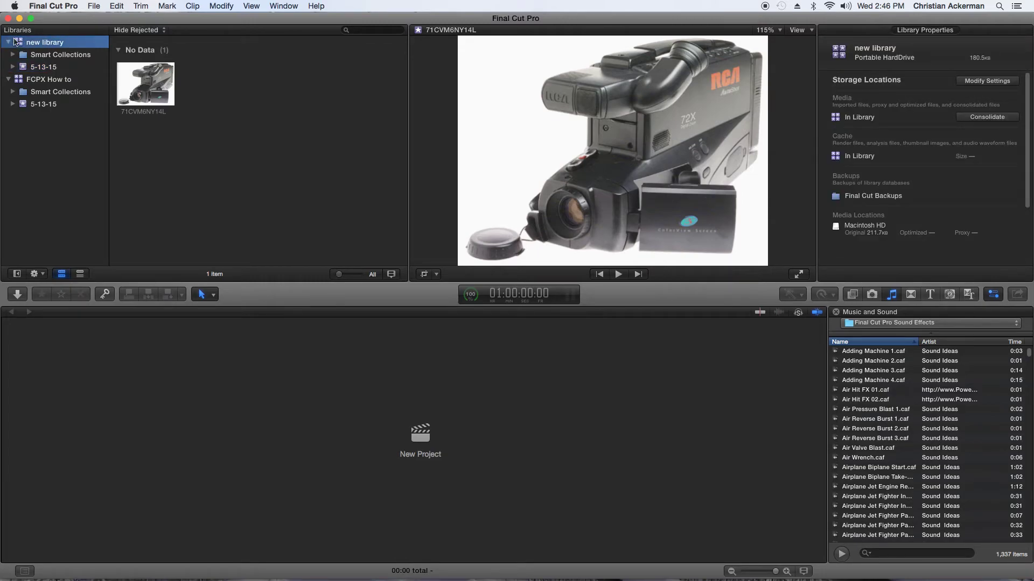
- Consolidate the new library's files including optimized media, and confirm background tasks are idle
right_click(19, 44)
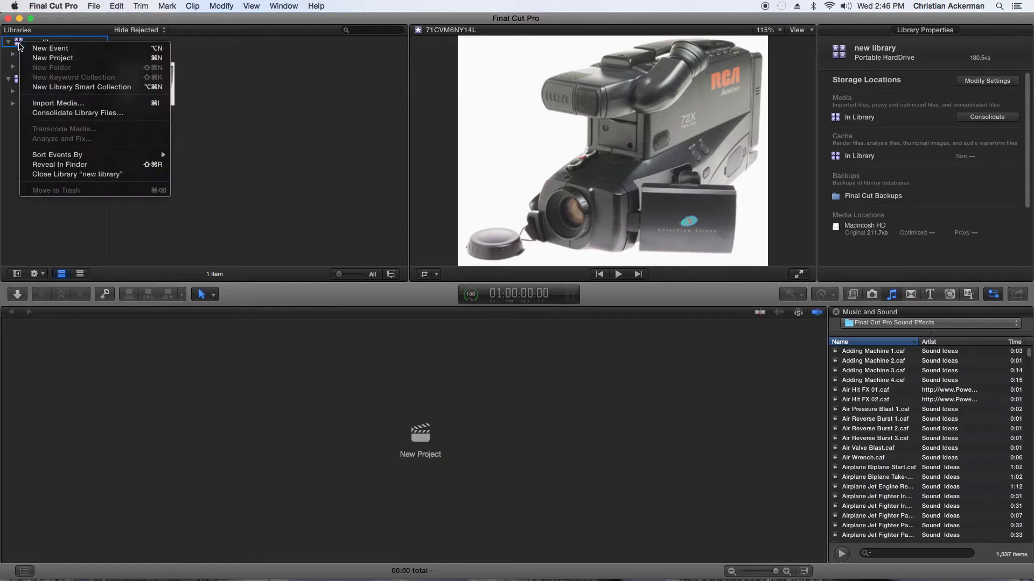
left_click(76, 113)
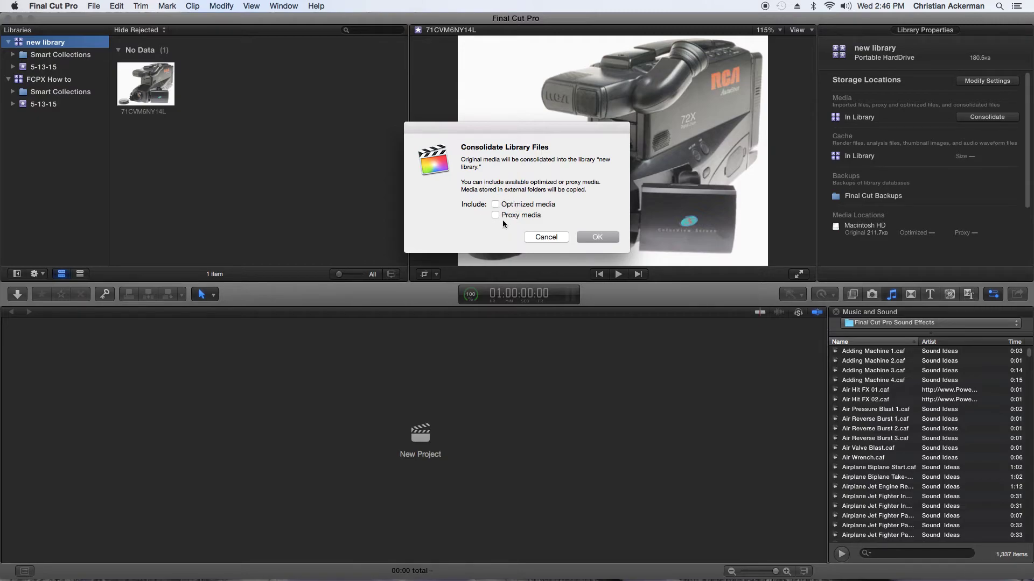
left_click(495, 205)
left_click(598, 238)
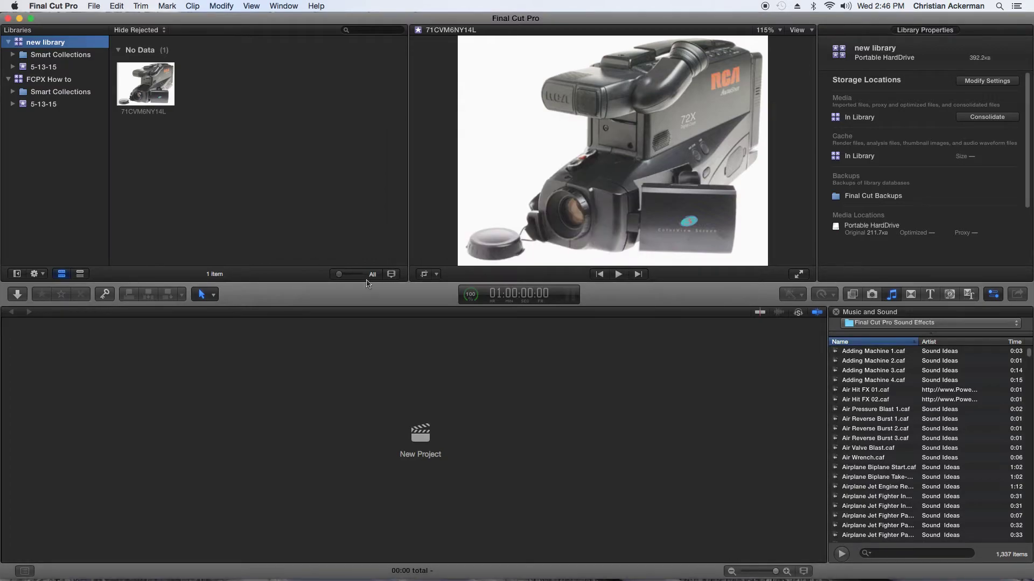
left_click(471, 295)
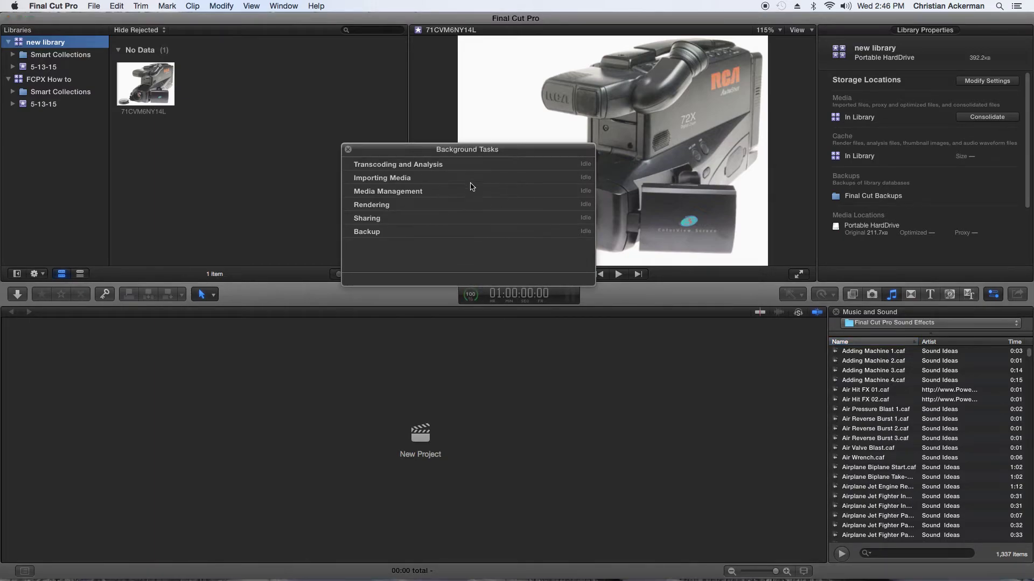
left_click(348, 149)
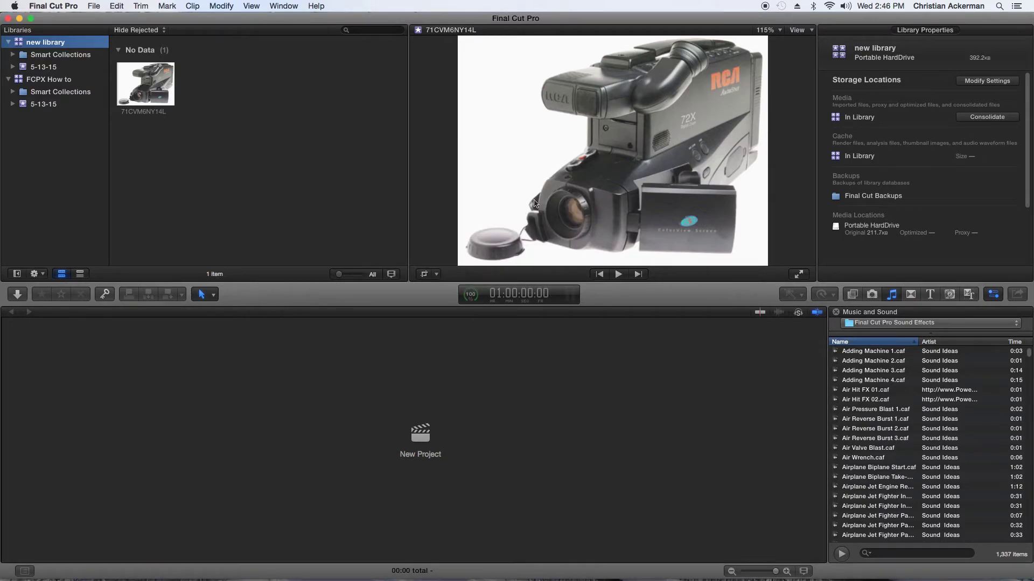
left_click(473, 300)
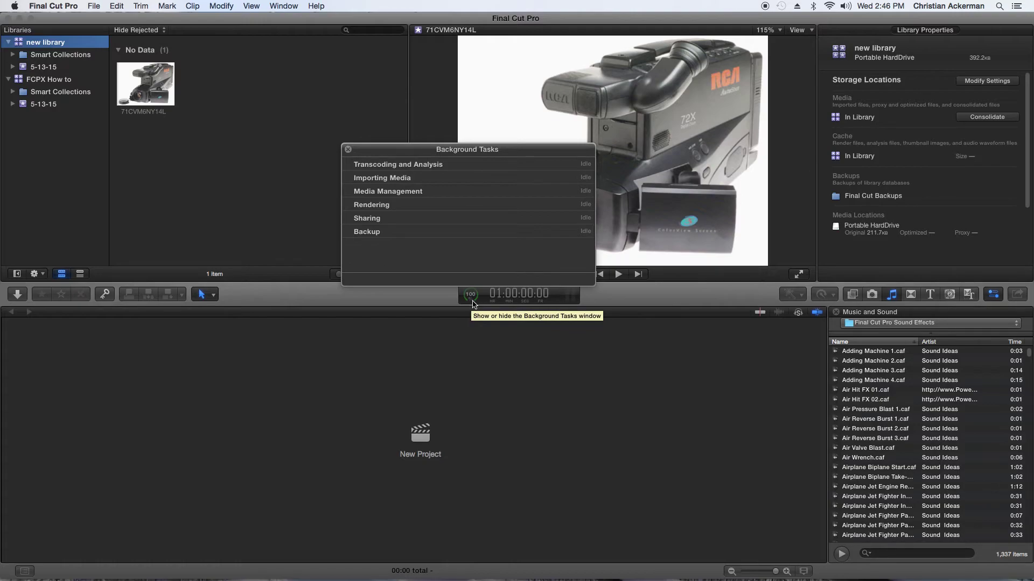
left_click(348, 150)
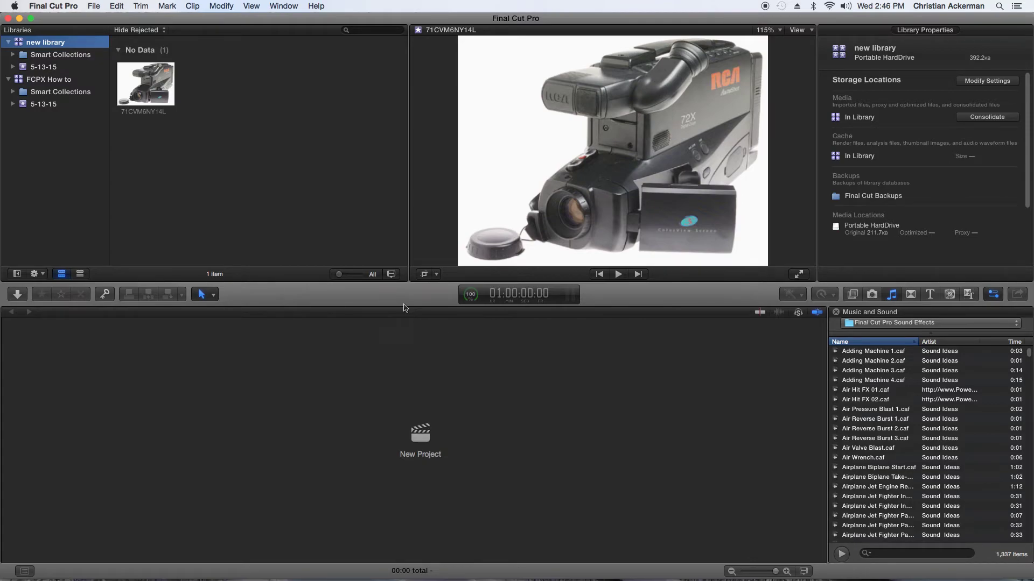
left_click(48, 6)
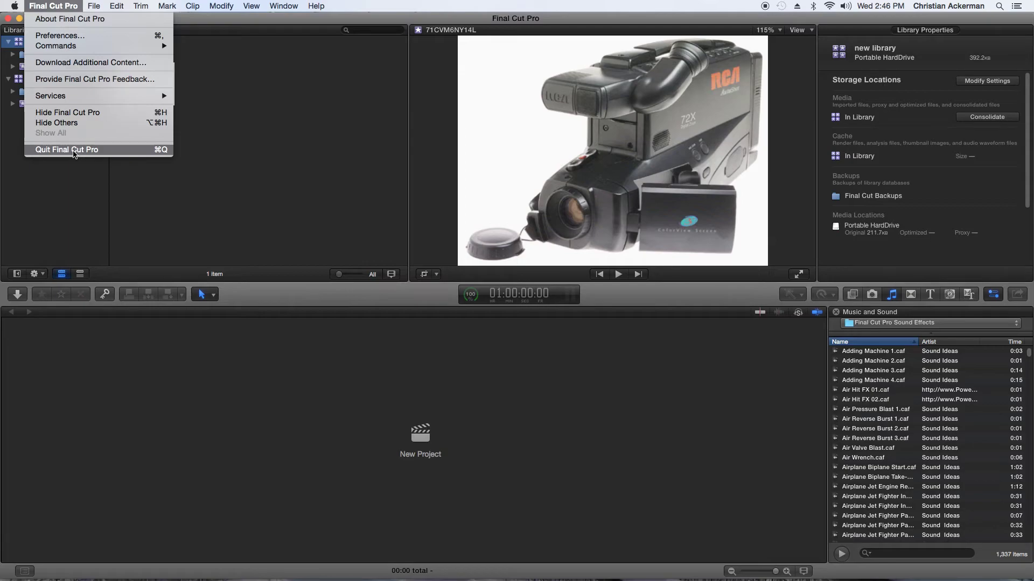
- Quit Final Cut Pro to return to the desktop with both drive icons visible
left_click(250, 172)
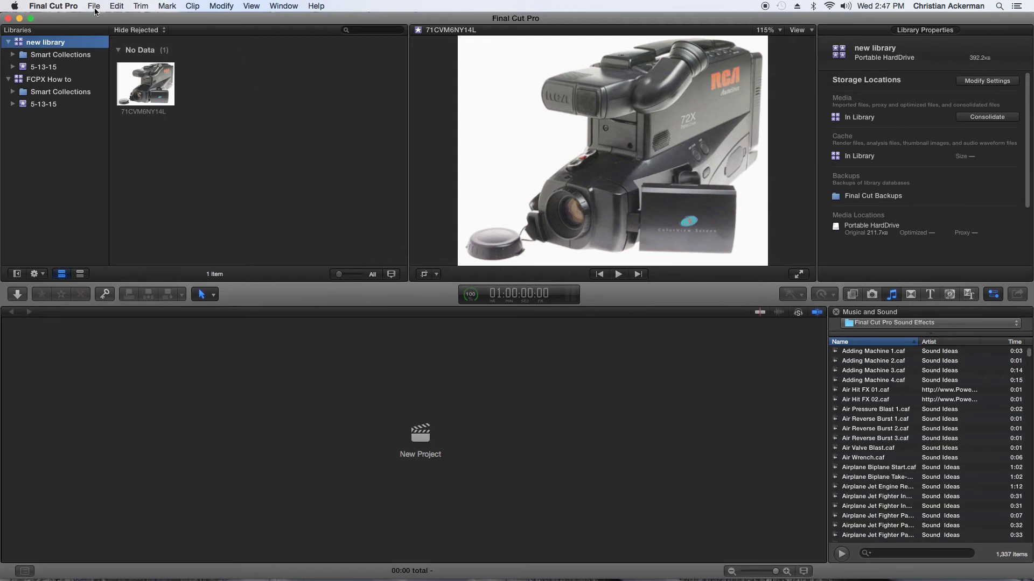
left_click(71, 8)
left_click(59, 149)
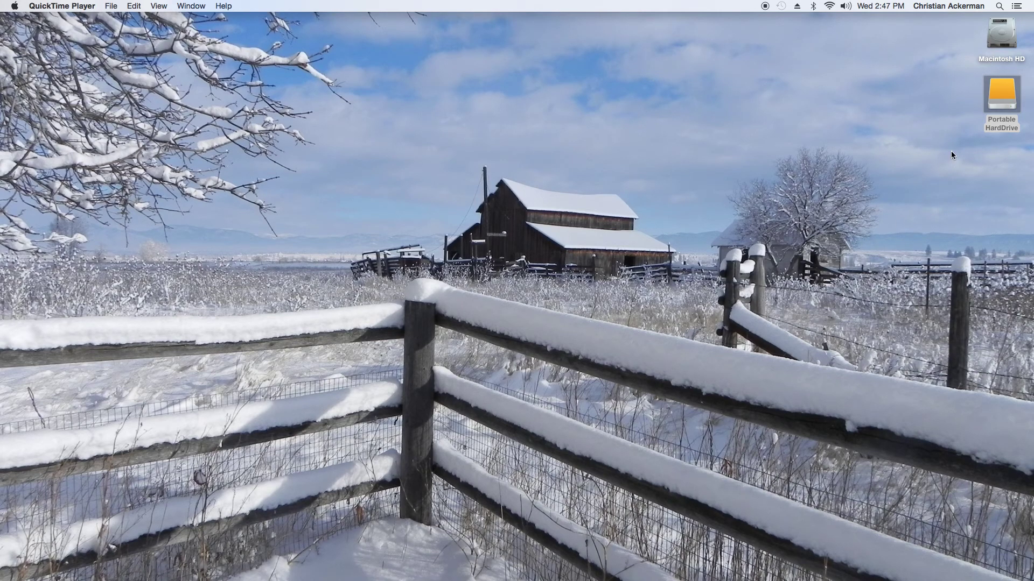
- Open the Portable HardDrive in a Finder window and move it to the screen centre
double_click(1000, 92)
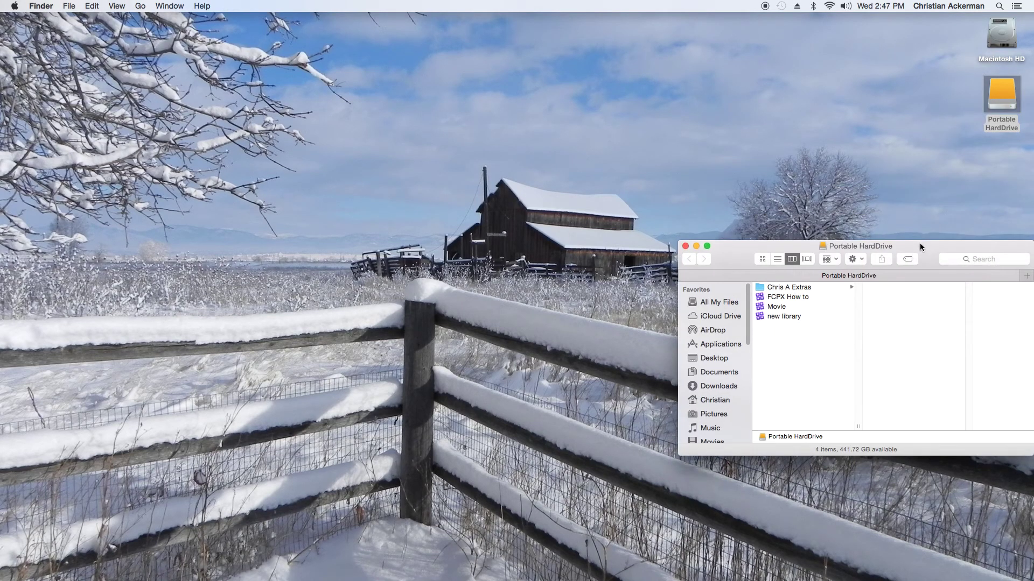
left_click_drag(919, 246, 568, 135)
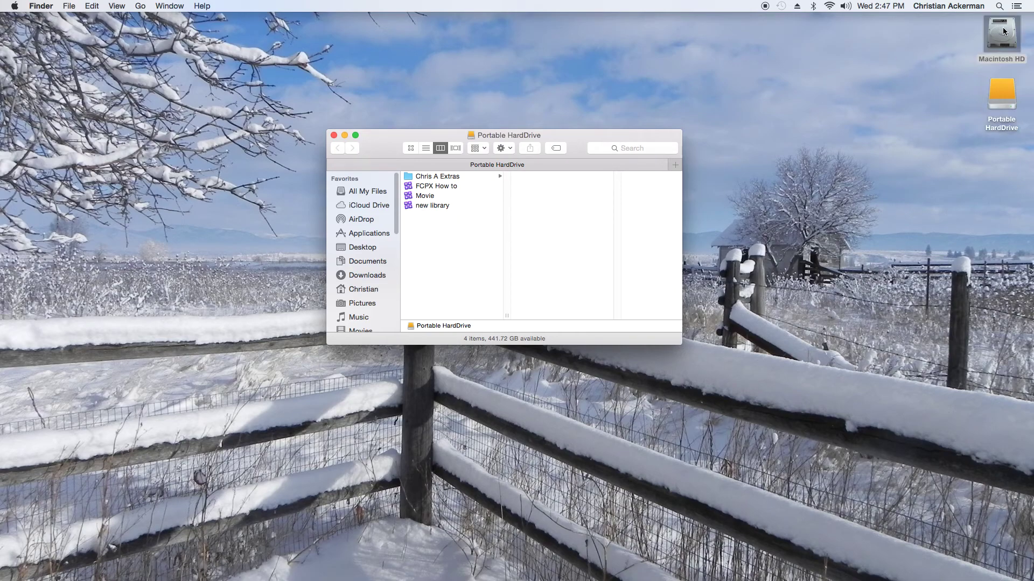
left_click_drag(1002, 27, 967, 122)
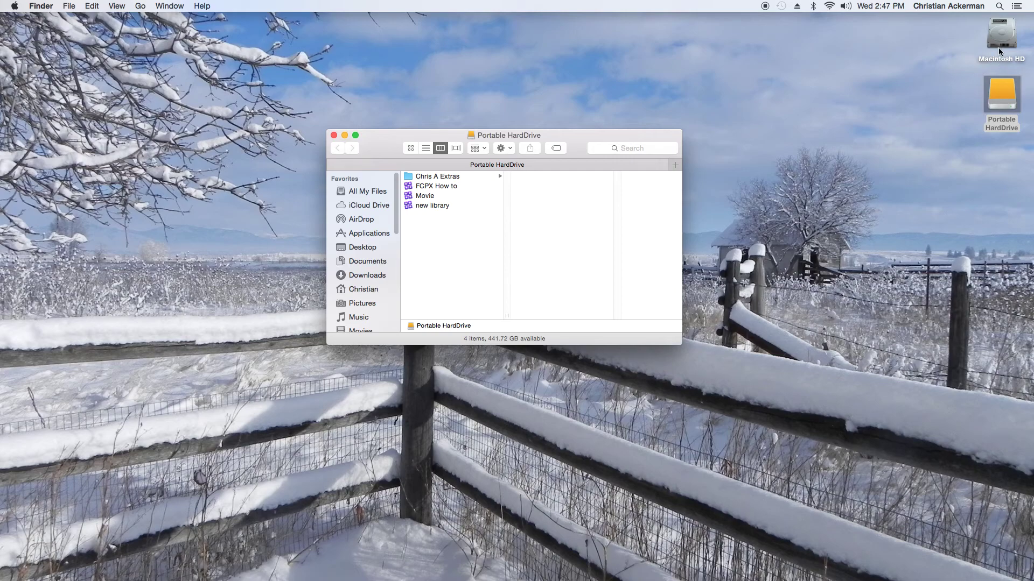
- Select the FCPX How to library and cancel its attempted copy onto Macintosh HD
left_click(417, 187)
left_click_drag(414, 187, 1008, 33)
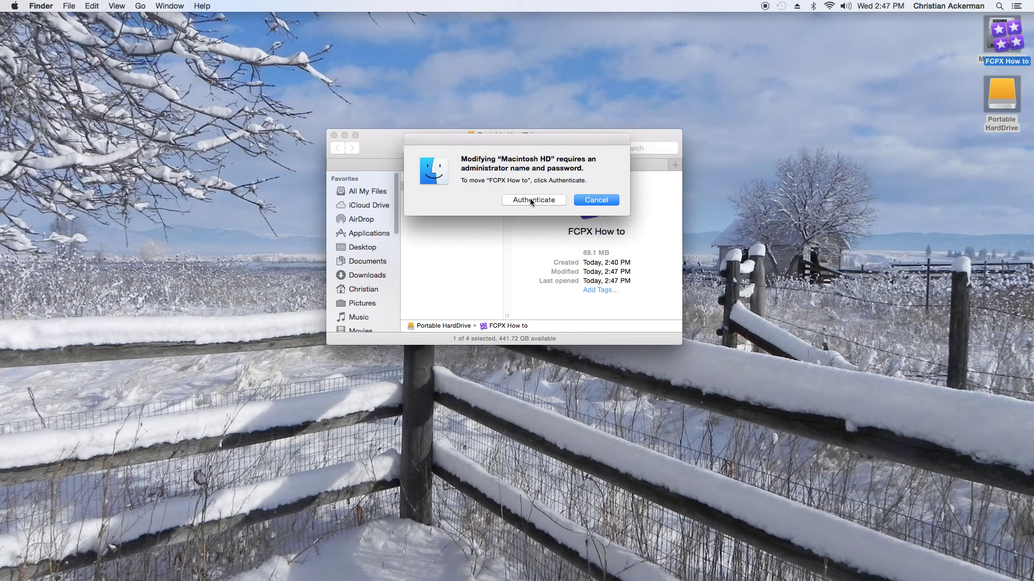
left_click(581, 201)
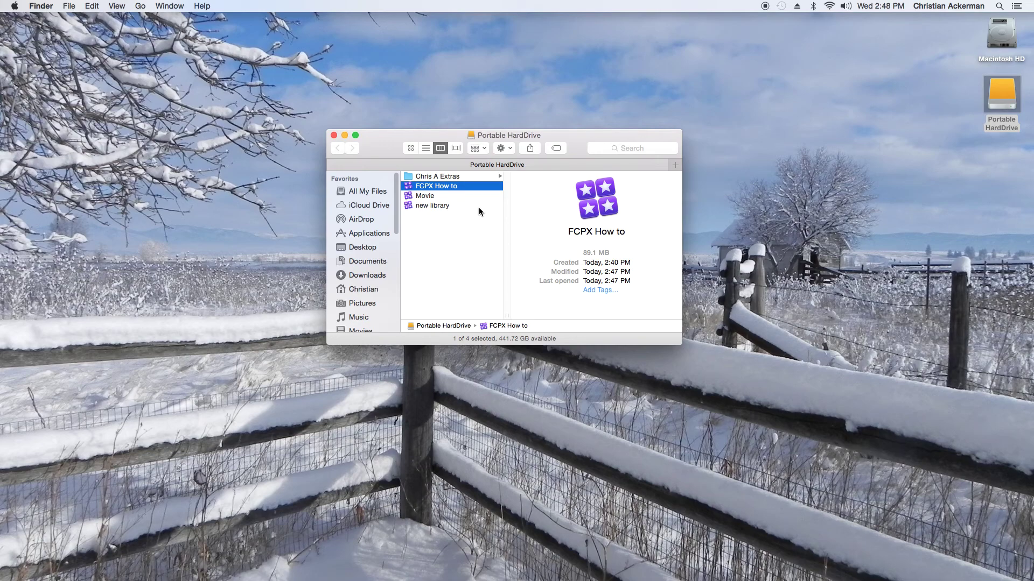
mouse_move(419, 235)
left_mouse_down()
mouse_move(434, 186)
mouse_move(695, 413)
mouse_move(446, 228)
mouse_move(434, 238)
left_mouse_up()
left_click(434, 239)
left_click(423, 187)
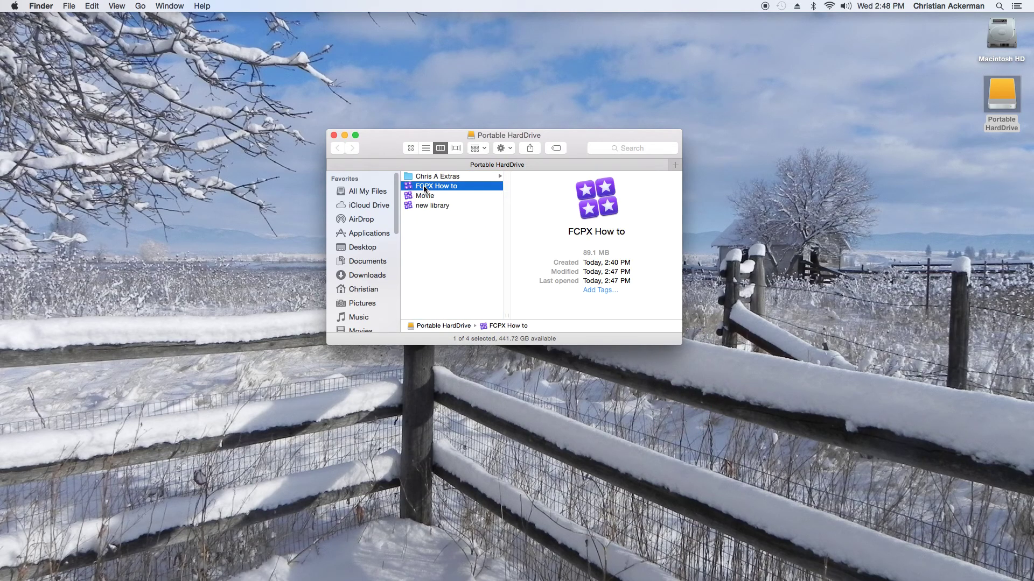